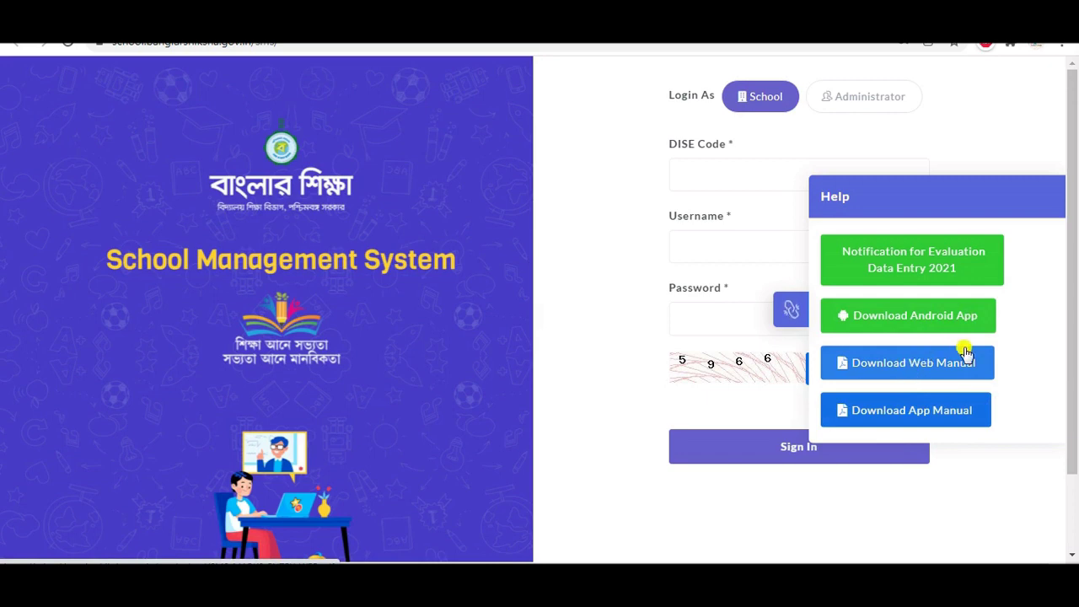
# - Download the Banglar Shiksha Android app from the login page's Help section and dismiss the download notification
pyautogui.click(932, 315)
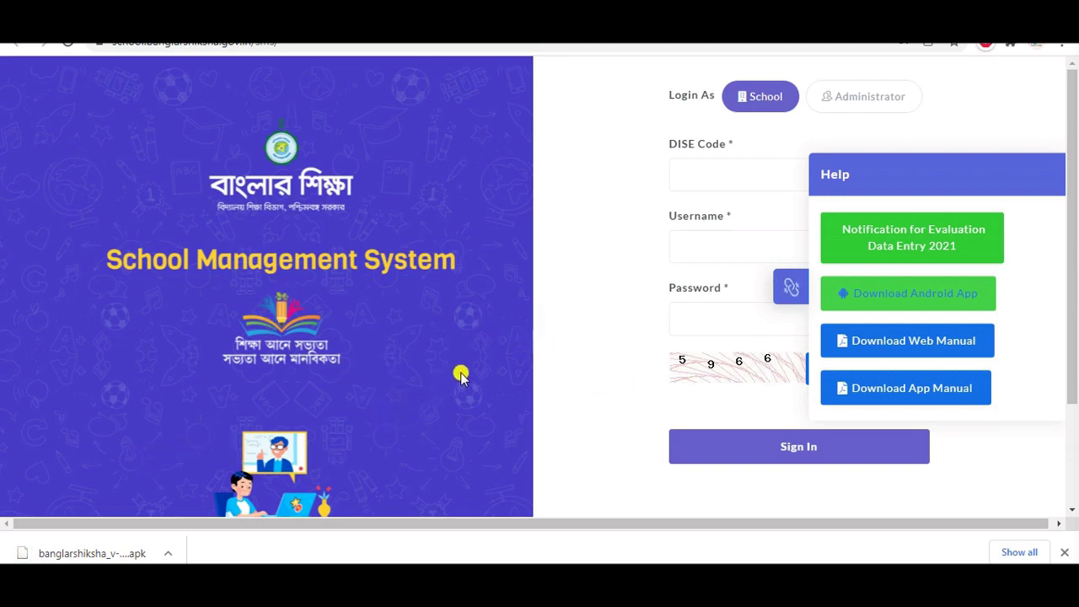
pyautogui.click(1064, 553)
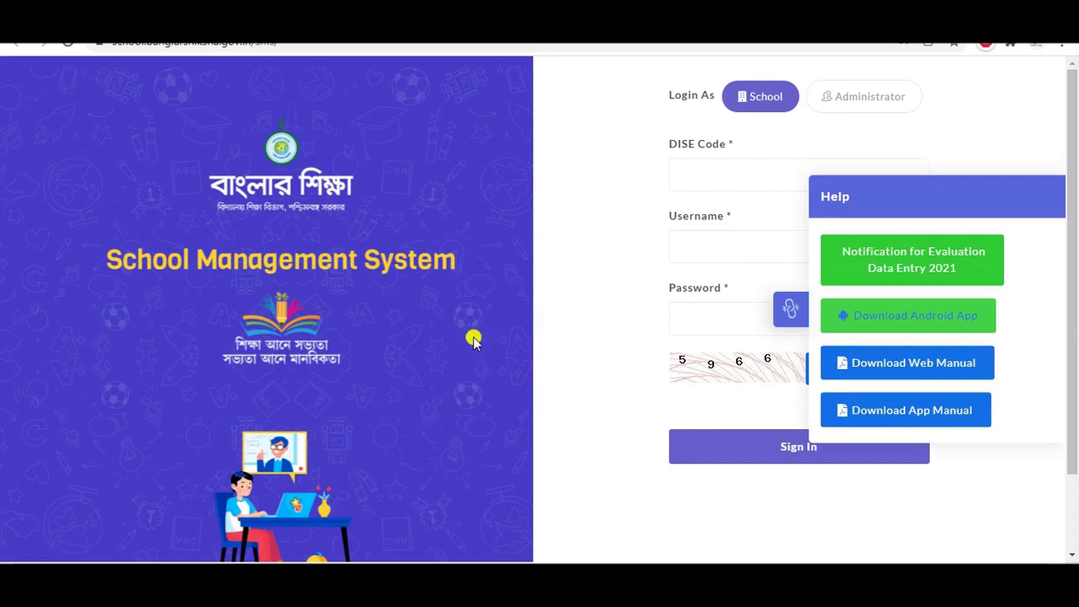
# - Go back to the Google results and reach the SMS login page through the Banglar Shiksha portal, dismissing its notices
pyautogui.hotkey('alt', 'Left')
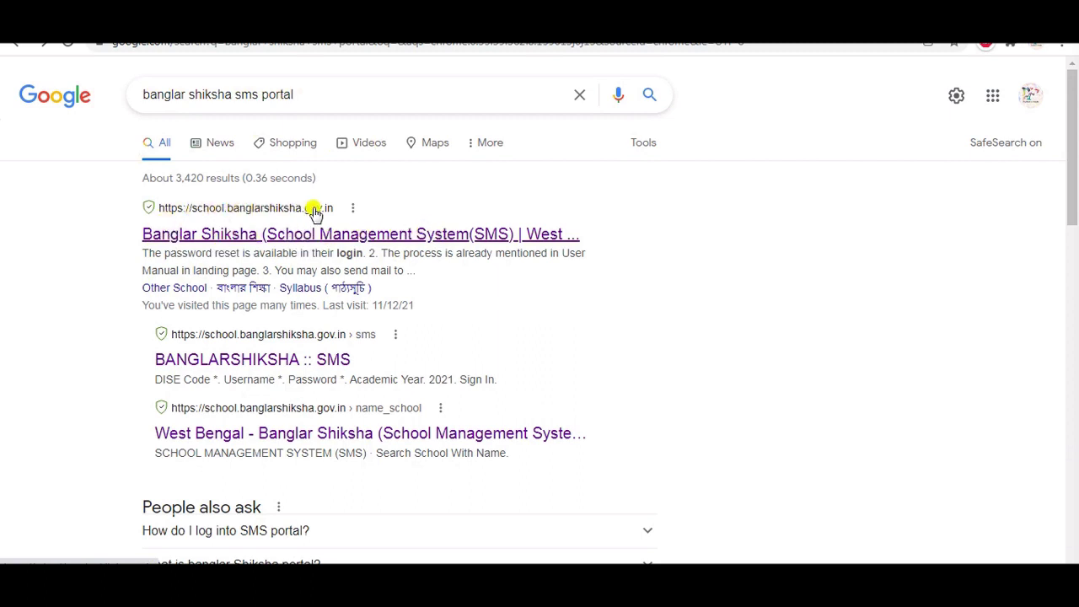
pyautogui.click(340, 239)
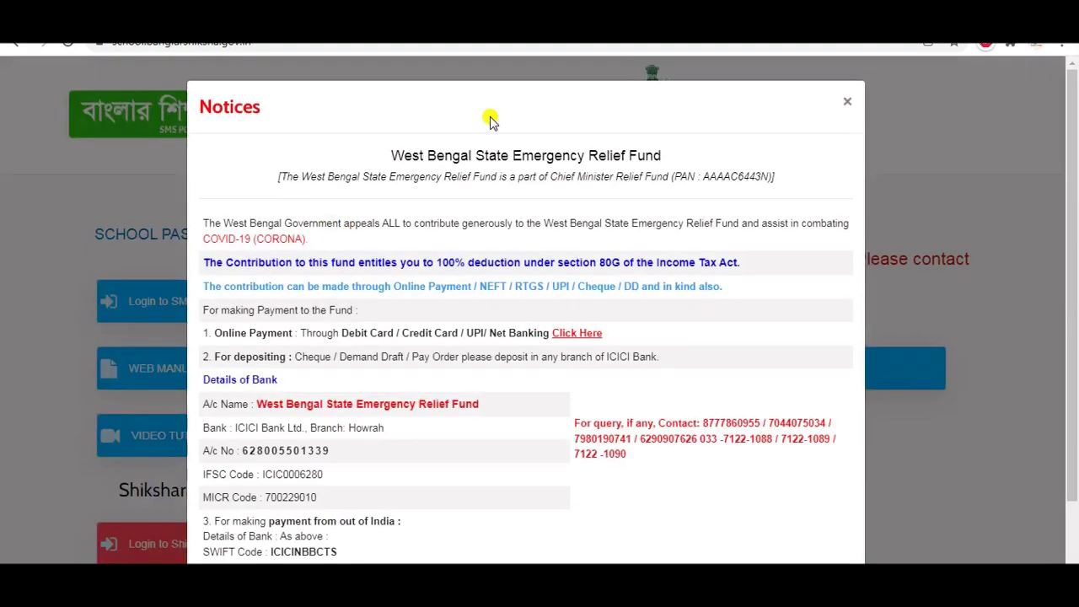
pyautogui.click(847, 101)
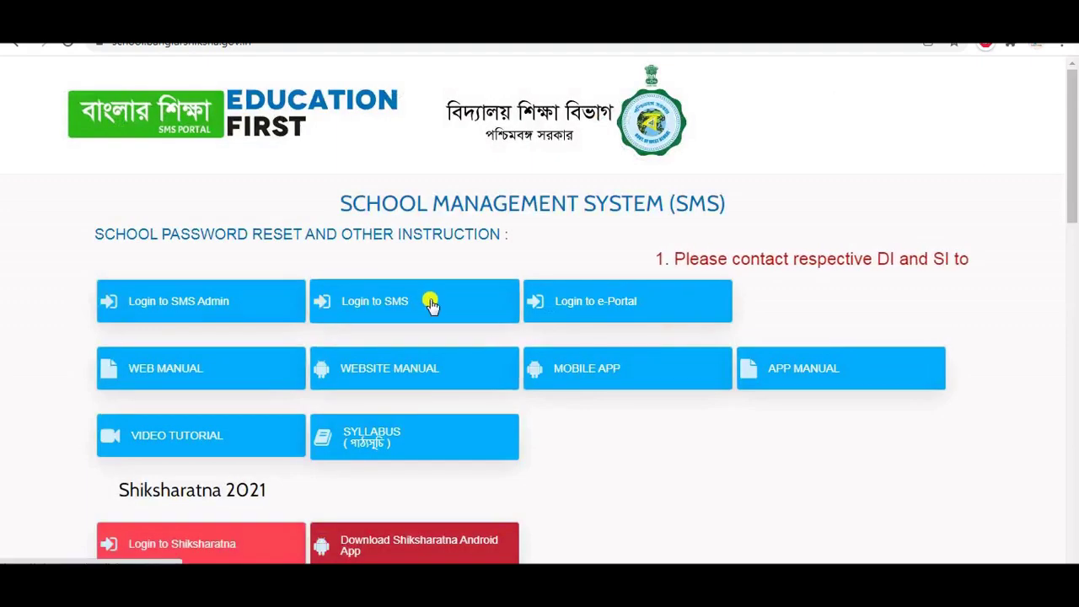
pyautogui.click(398, 303)
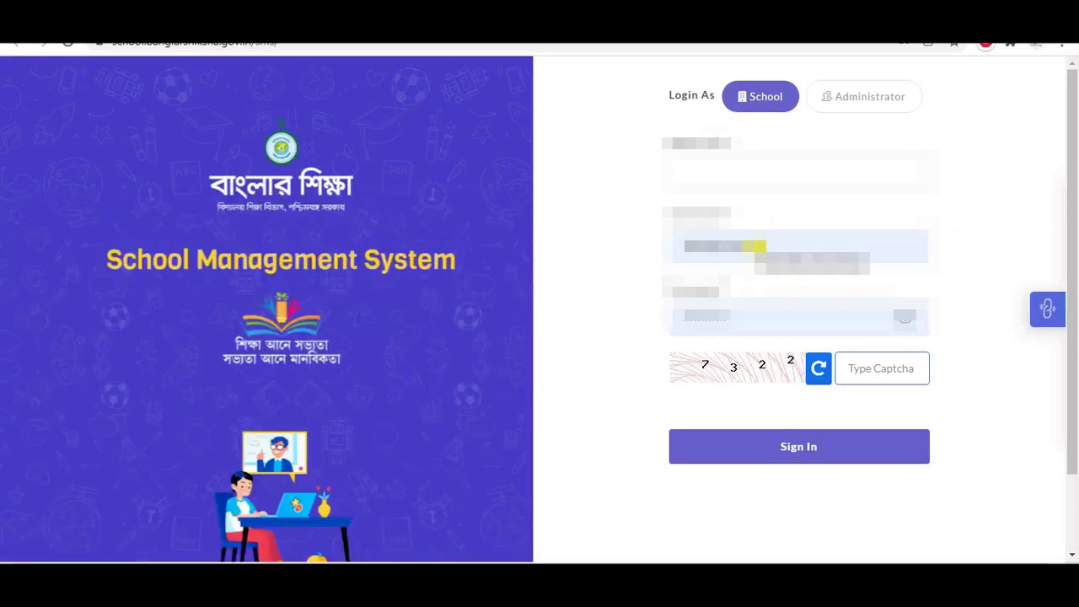
# - Sign in to the school login with the HOI's DISE code, username, password and captcha, revealing the password before submitting
pyautogui.click(754, 249)
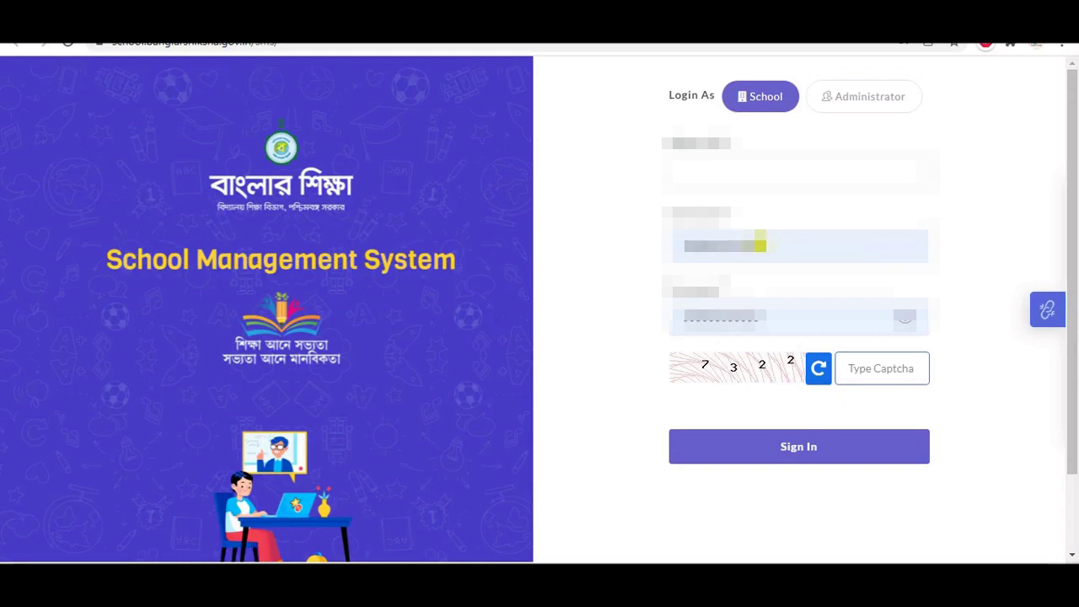
pyautogui.click(756, 245)
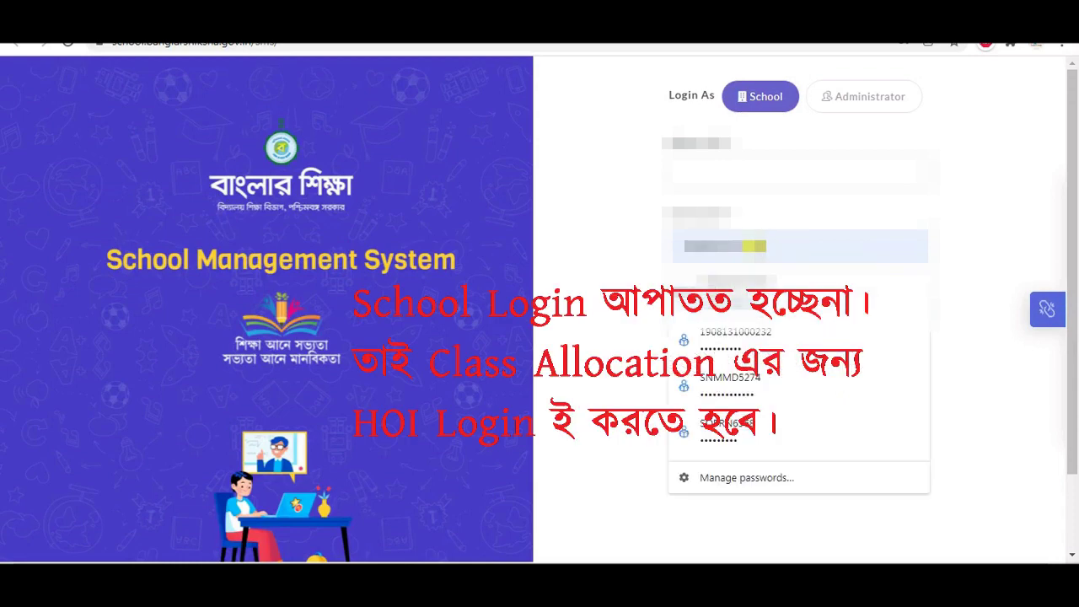
pyautogui.press('Down')
pyautogui.press('Down')
pyautogui.press('Down')
pyautogui.press('Return')
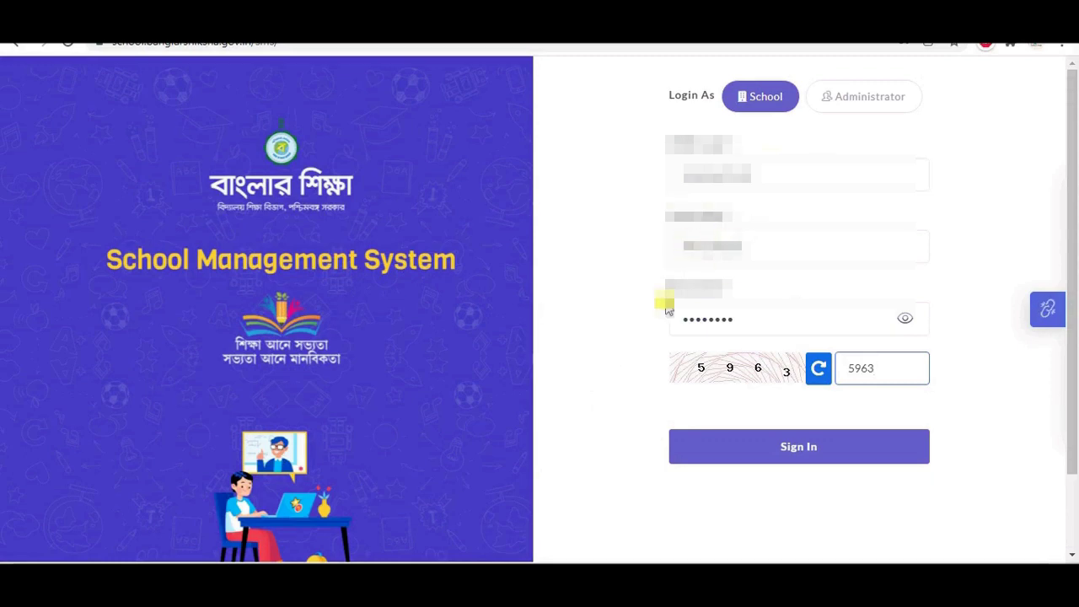
pyautogui.click(904, 320)
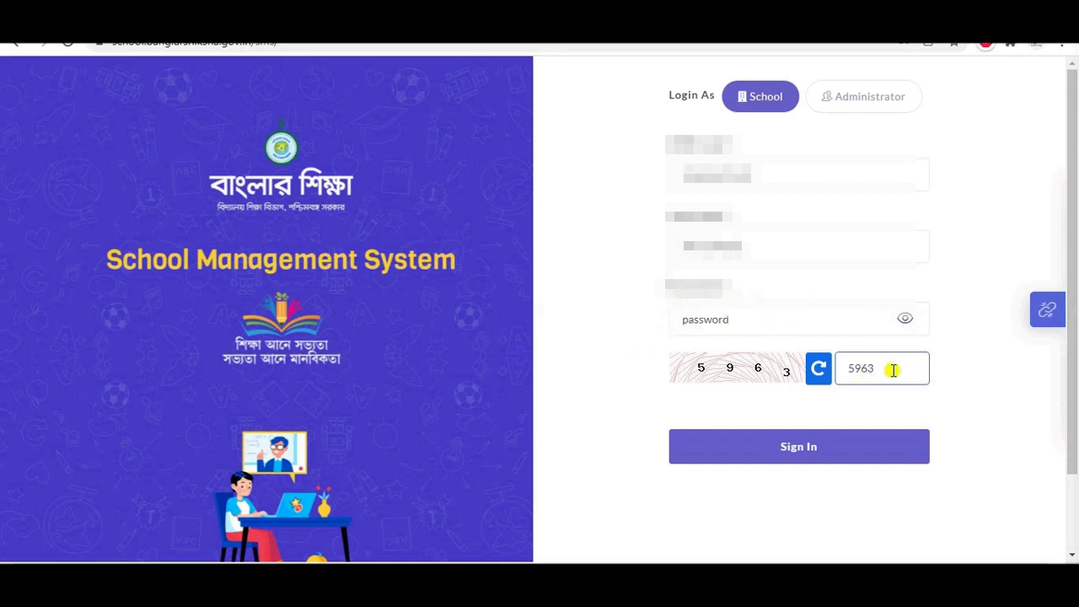
pyautogui.click(801, 452)
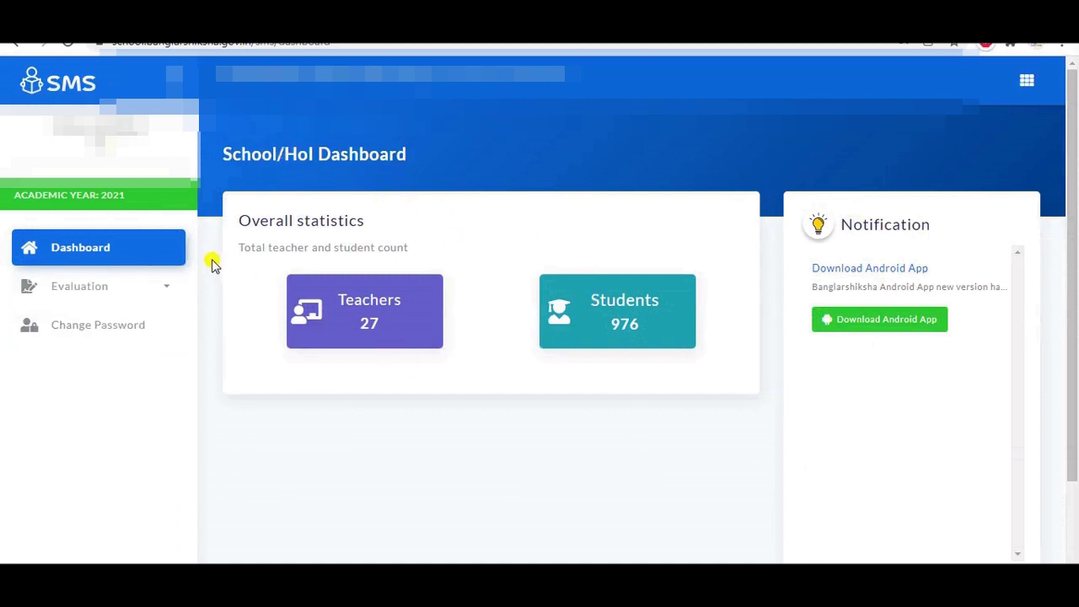
# - Open the exam copy teacher allocation under Evaluation and search for class VIII
pyautogui.click(165, 289)
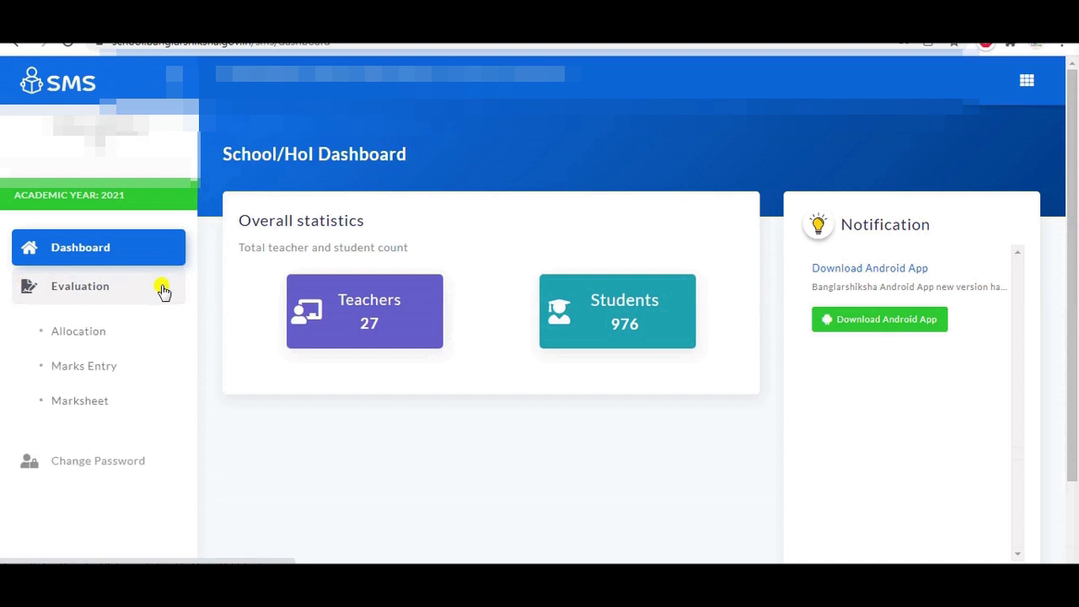
pyautogui.click(71, 335)
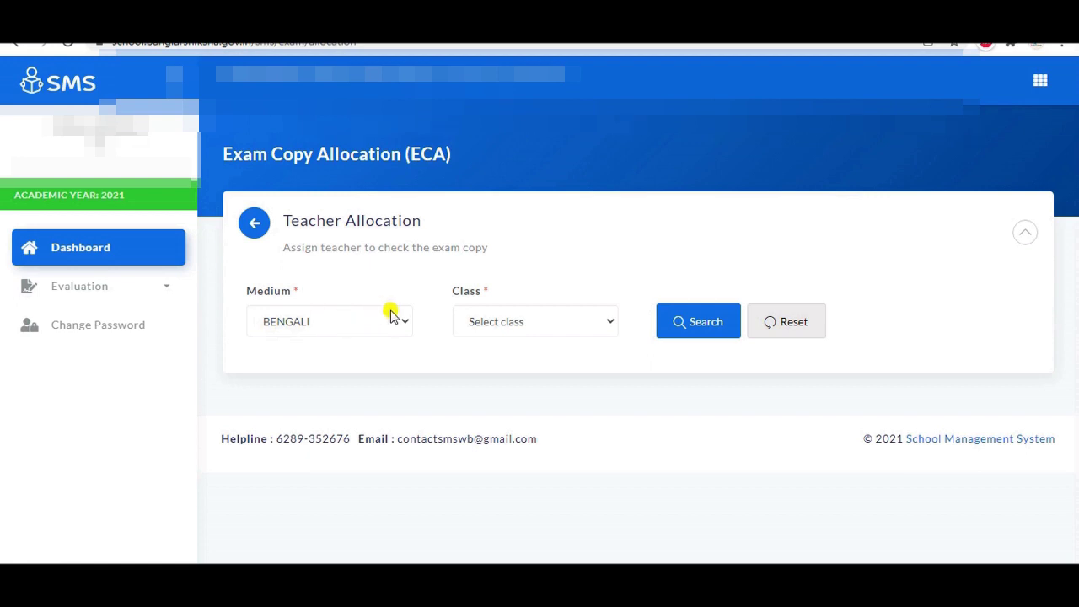
pyautogui.click(604, 325)
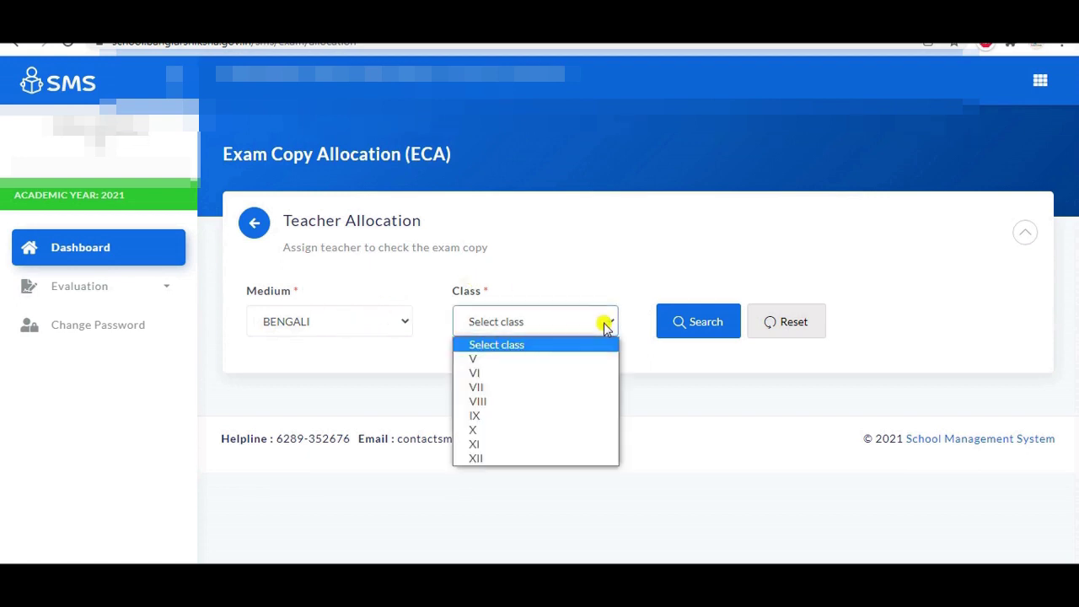
pyautogui.click(471, 401)
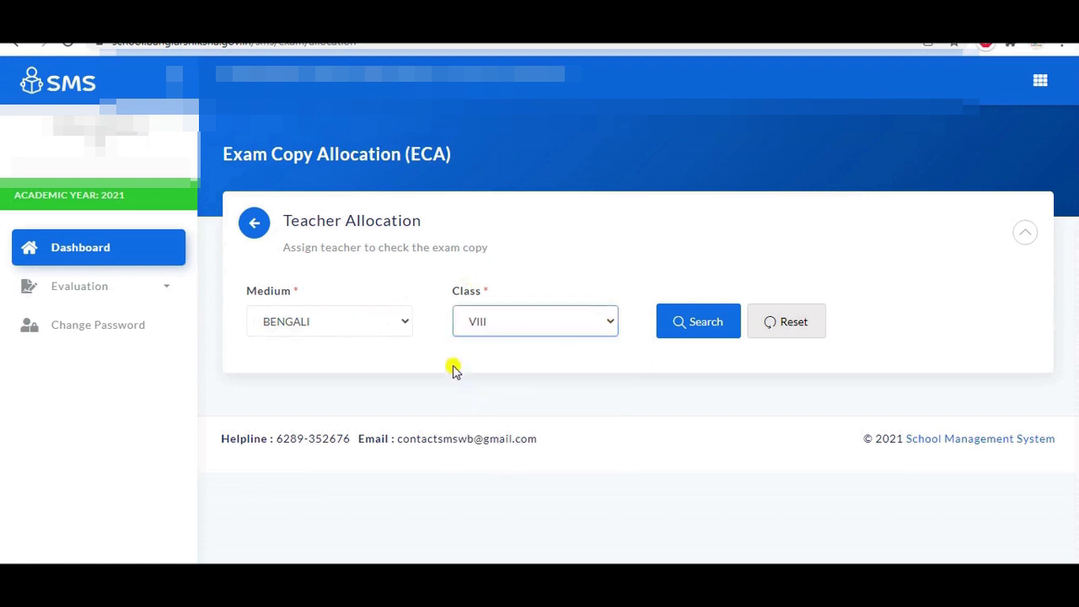
pyautogui.click(690, 325)
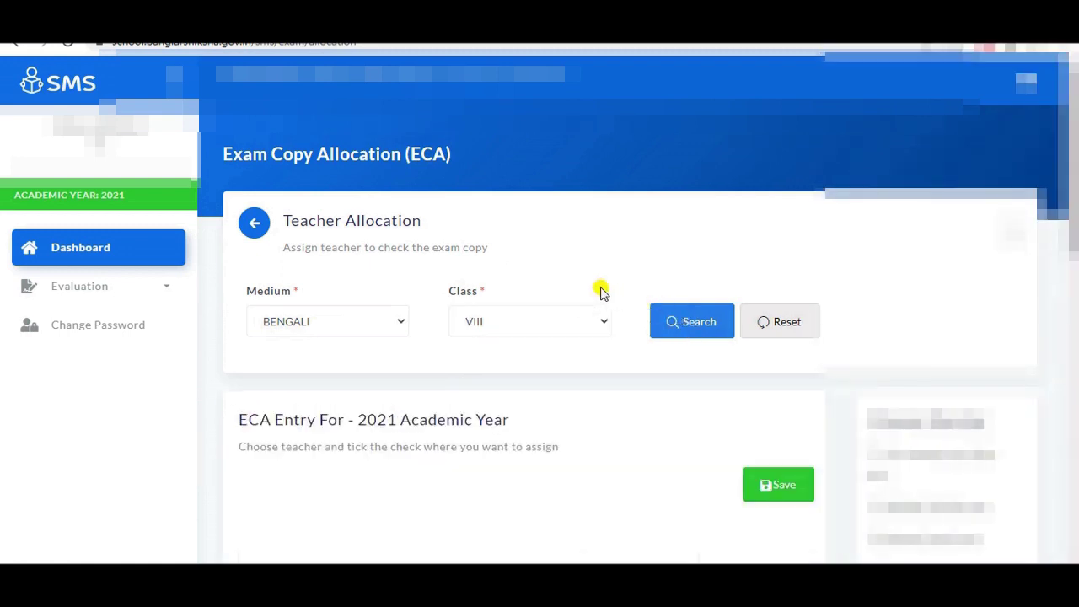
# - Assign a teacher to the class VIII Bengali exam copies for Section-A and Section-B
pyautogui.scroll(-2, 602, 291)
pyautogui.scroll(-1, 602, 291)
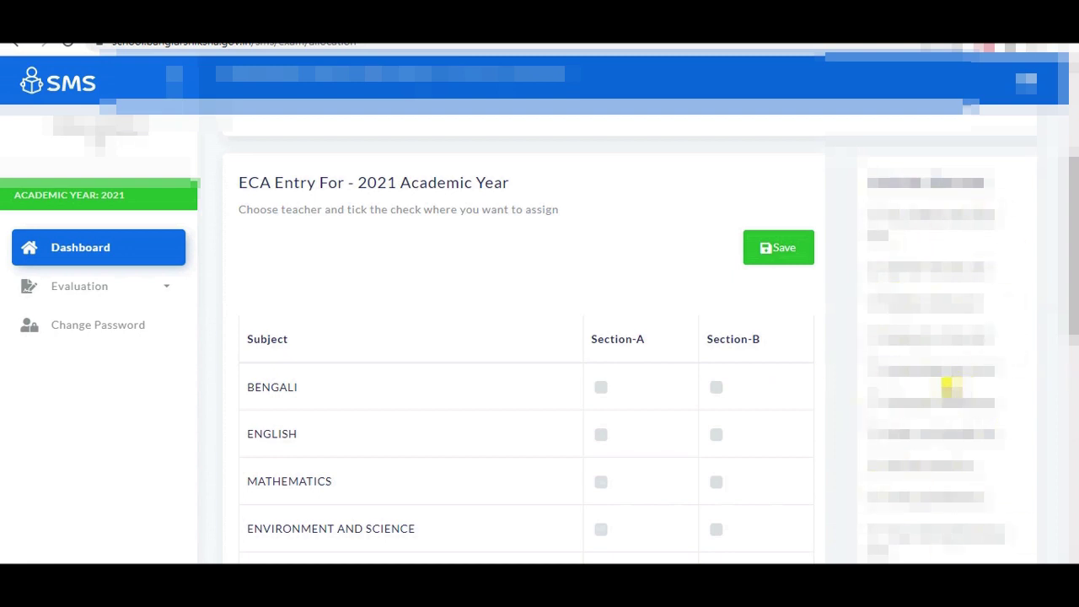
pyautogui.click(601, 390)
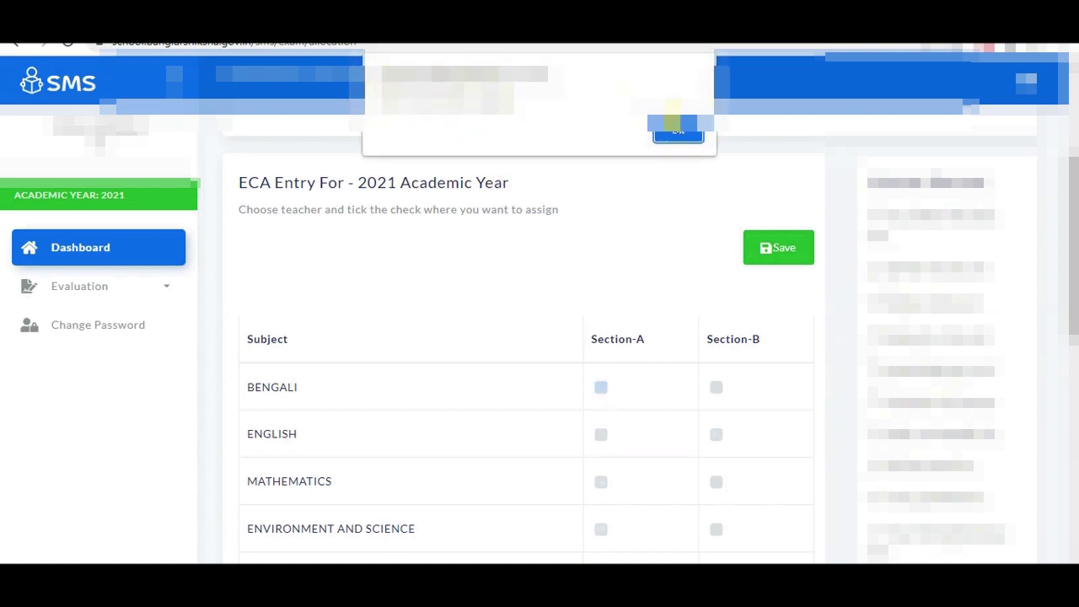
pyautogui.click(667, 133)
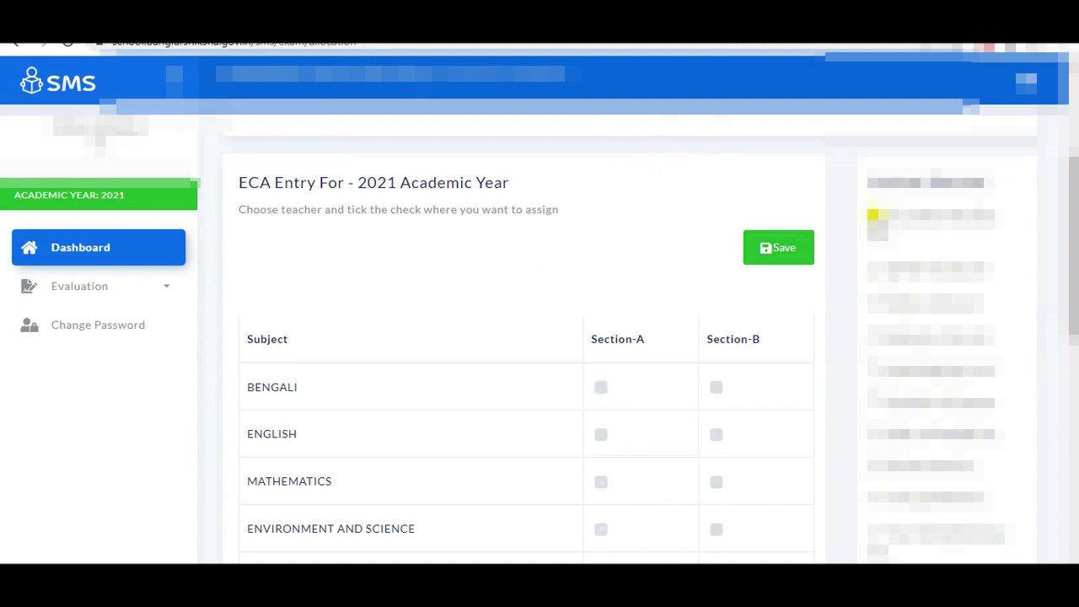
pyautogui.click(602, 388)
pyautogui.click(739, 390)
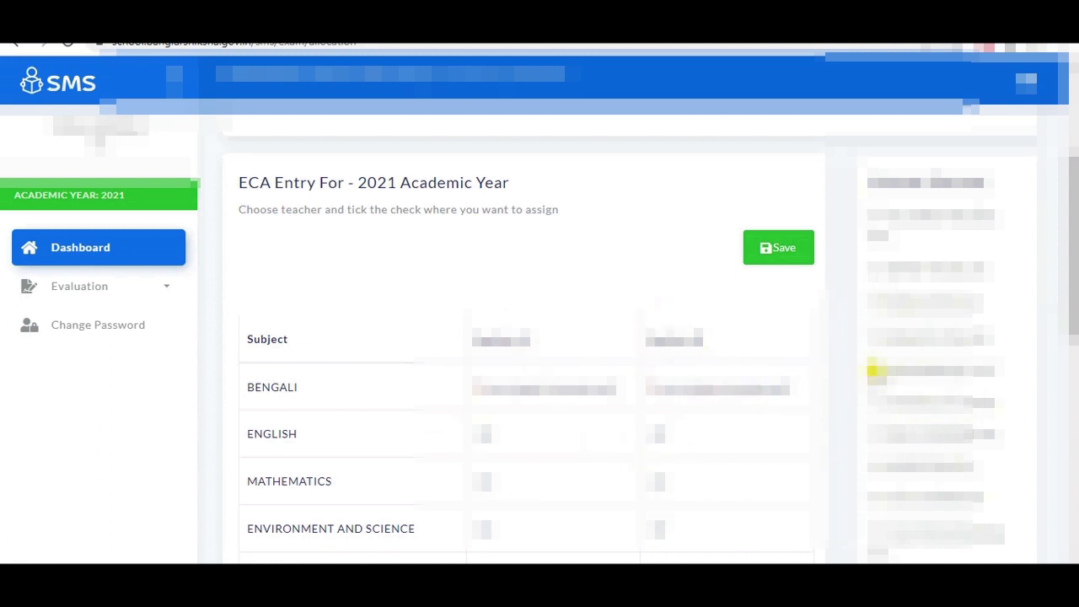
# - Assign another teacher to Mathematics for Section-A and Section-B and save the class VIII allocation
pyautogui.click(482, 480)
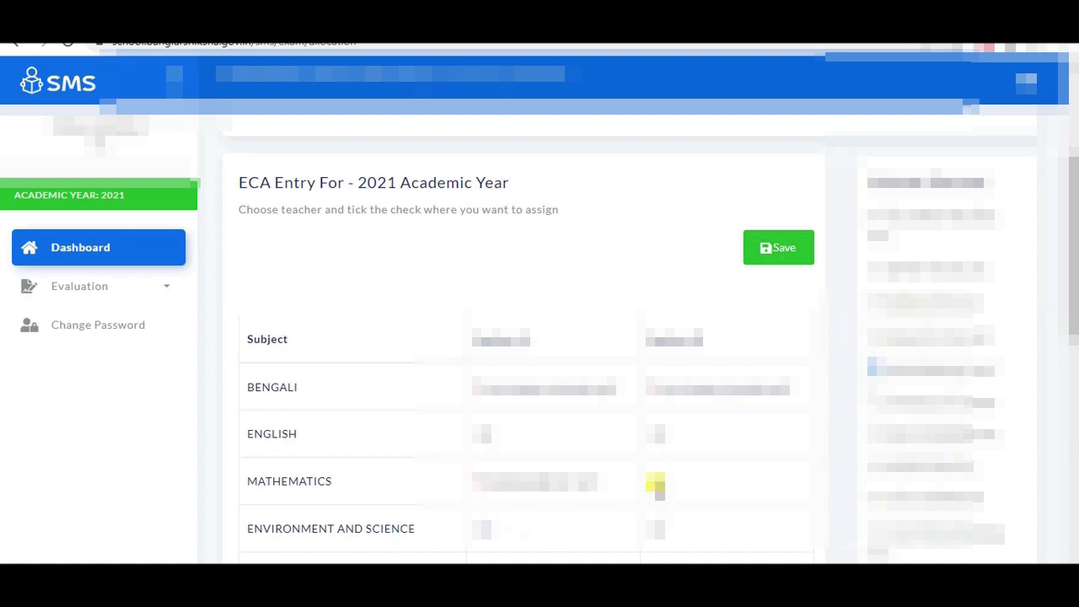
pyautogui.click(656, 484)
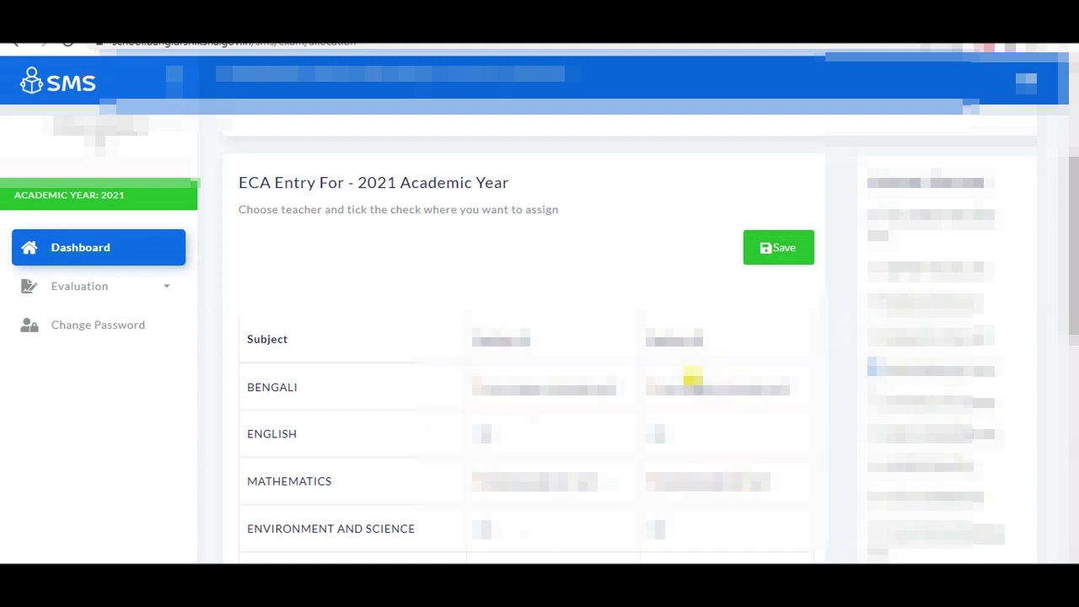
pyautogui.click(785, 252)
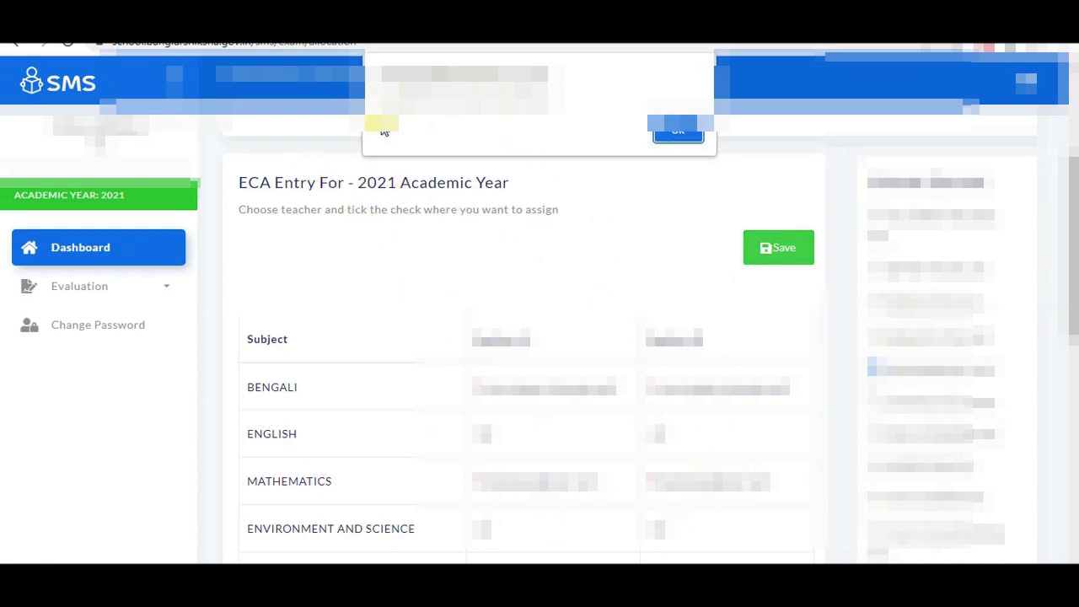
pyautogui.click(680, 136)
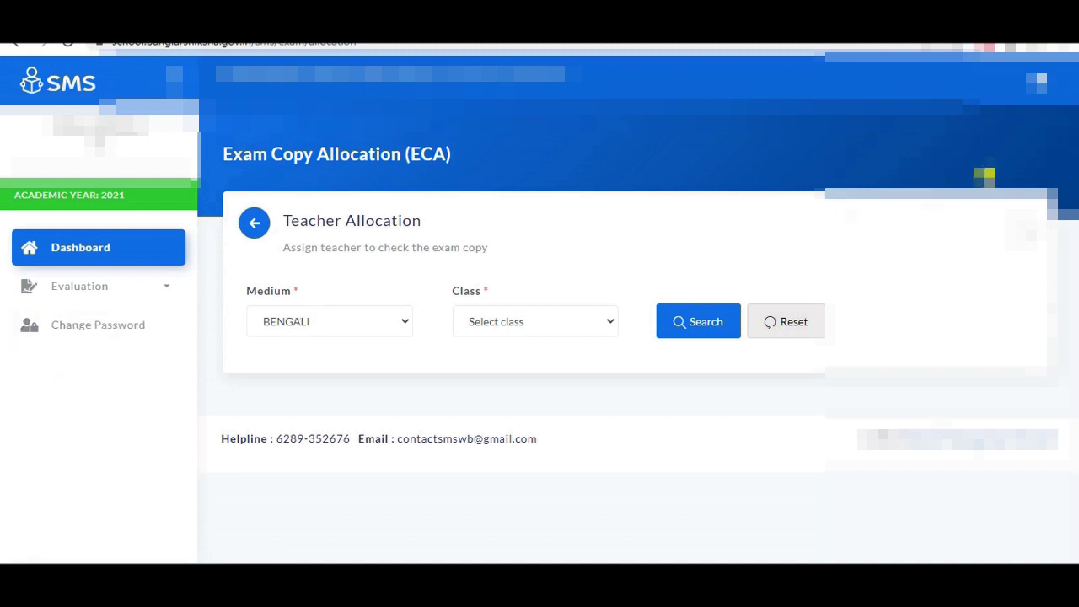
# - Log out of the HOI account and sign in with the teacher's DISE code, username, password and captcha
pyautogui.click(1036, 82)
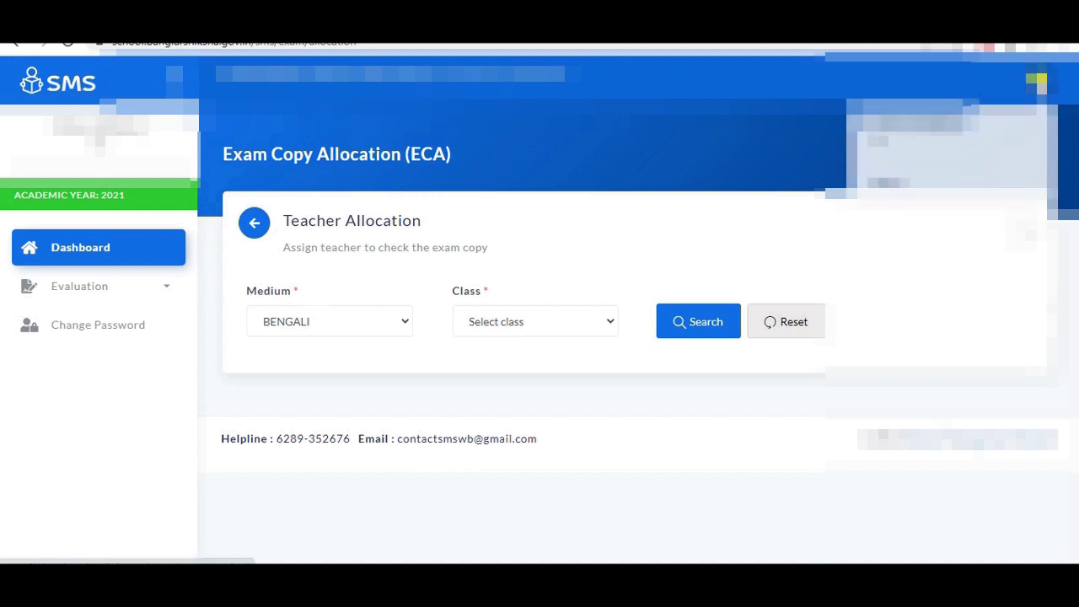
pyautogui.click(886, 183)
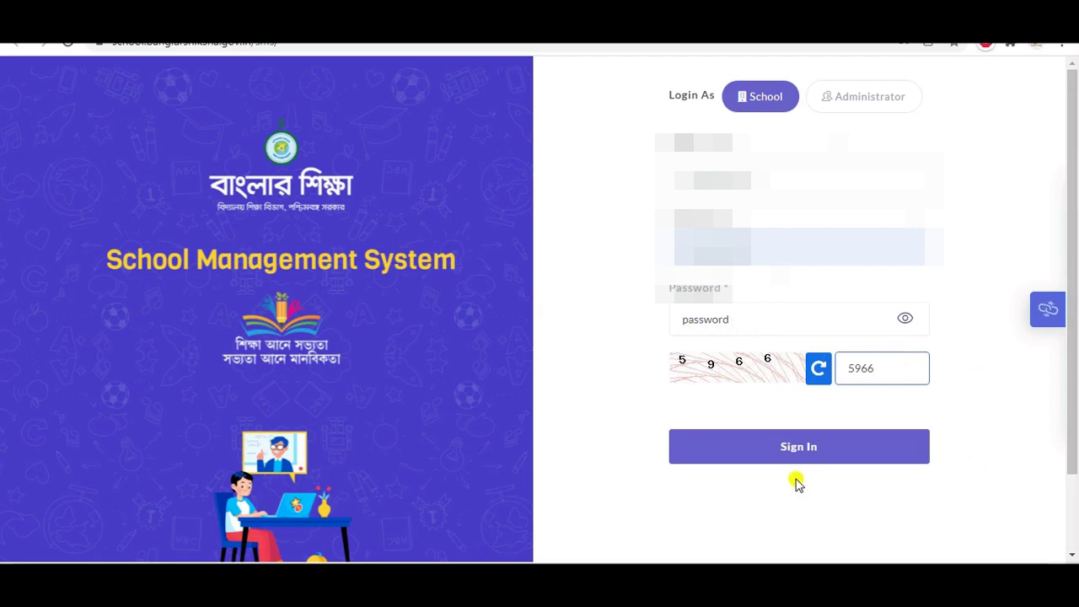
pyautogui.click(795, 447)
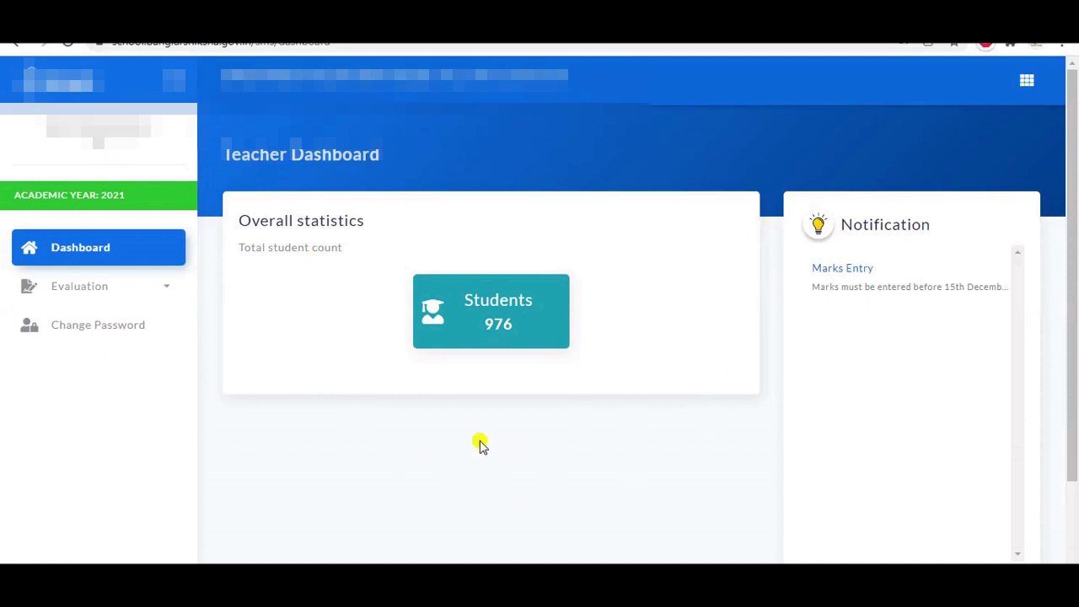
# - Try to open the exam copy allocation page from the teacher account
pyautogui.click(166, 289)
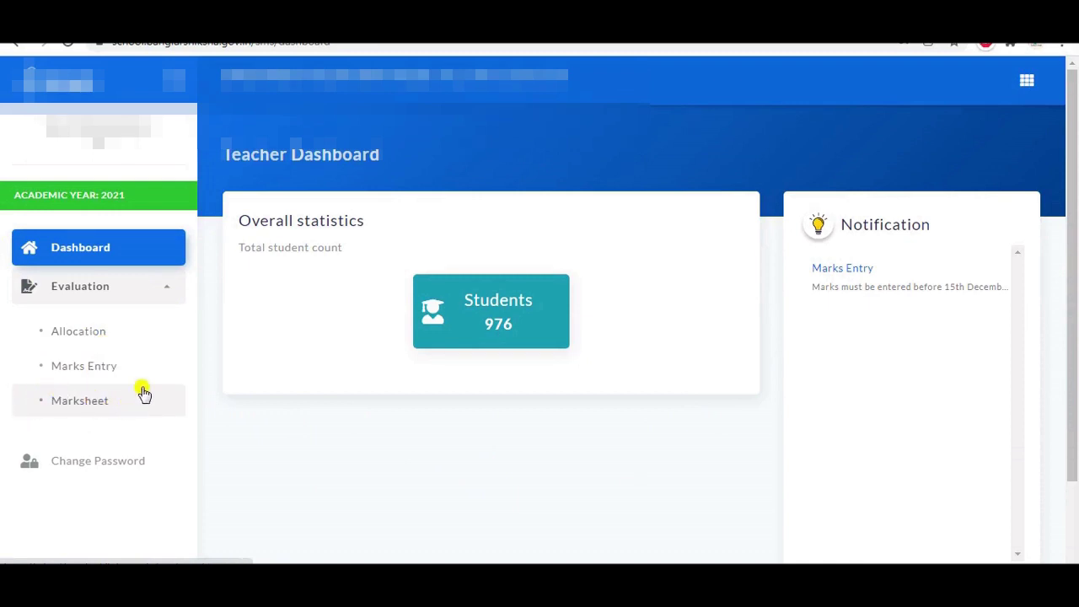
pyautogui.click(78, 334)
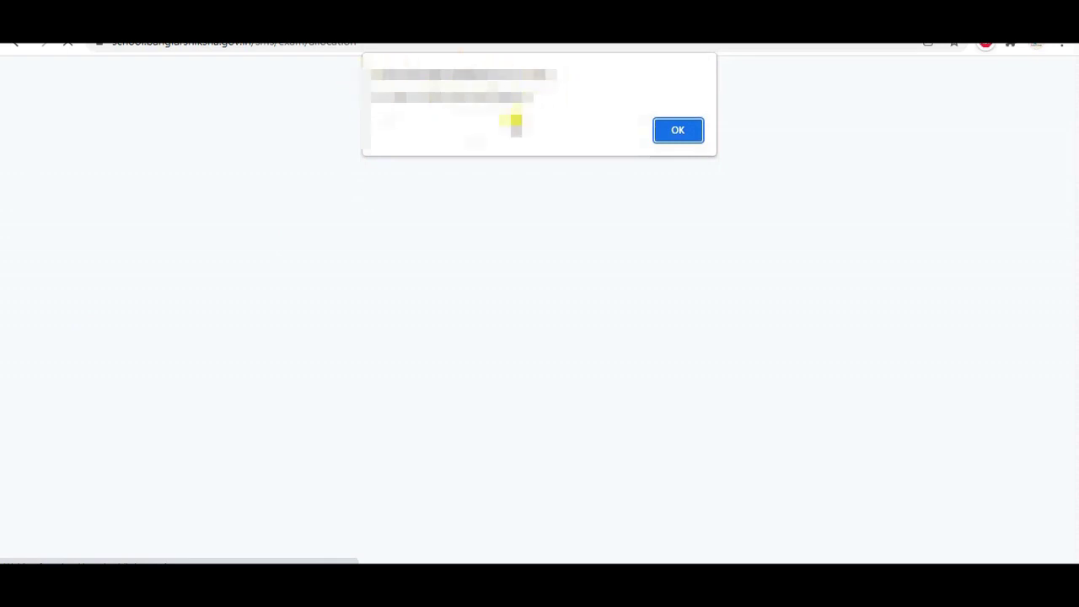
pyautogui.click(678, 133)
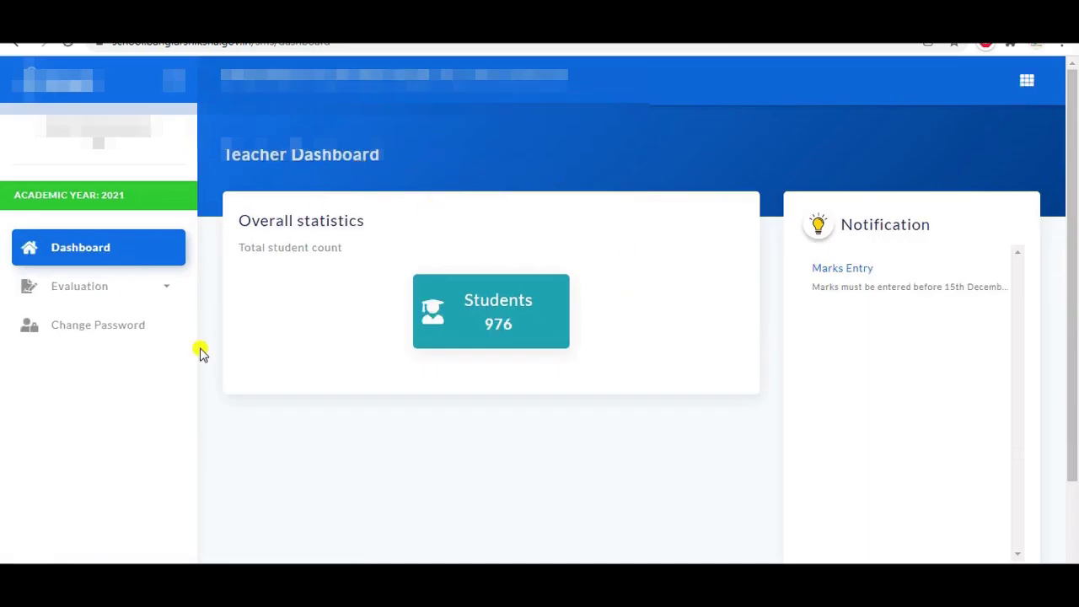
# - Open progress report marks entry and load the class IX, section A list for Physical Science and Environment in Bengali medium
pyautogui.click(160, 289)
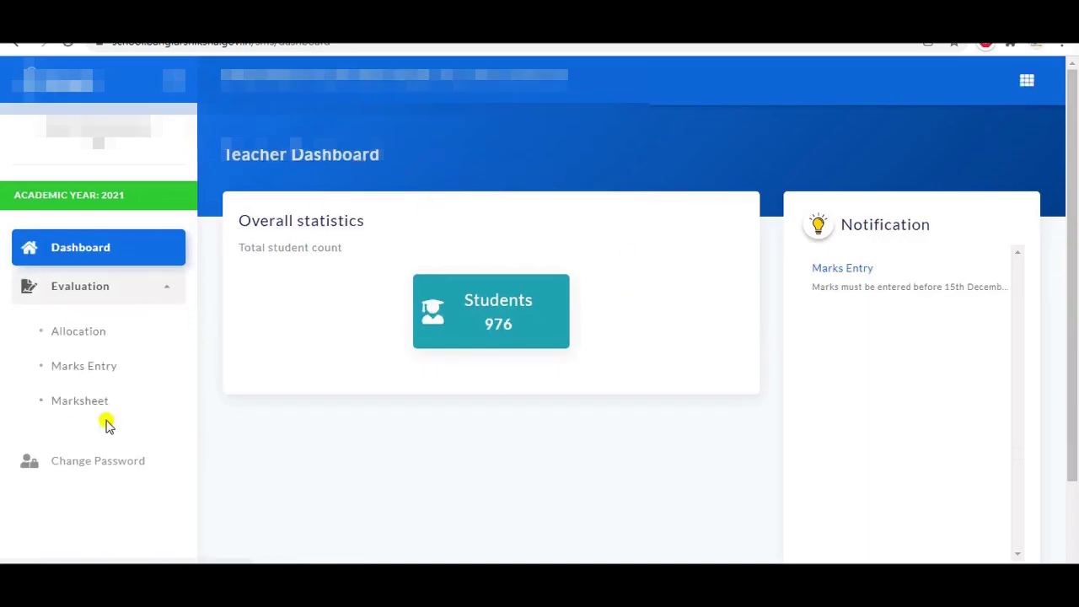
pyautogui.click(76, 370)
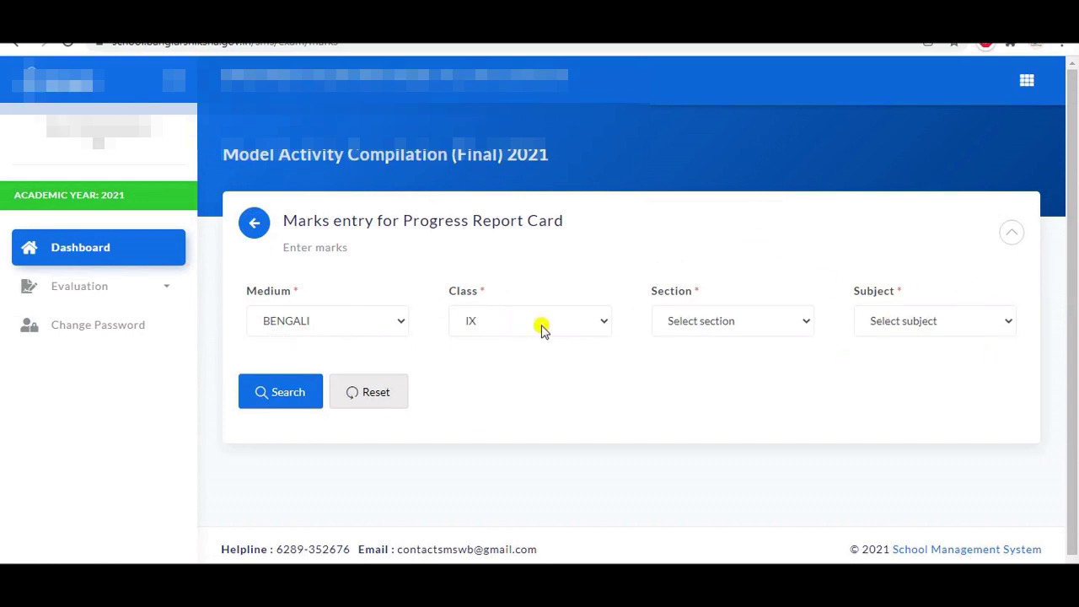
pyautogui.click(601, 323)
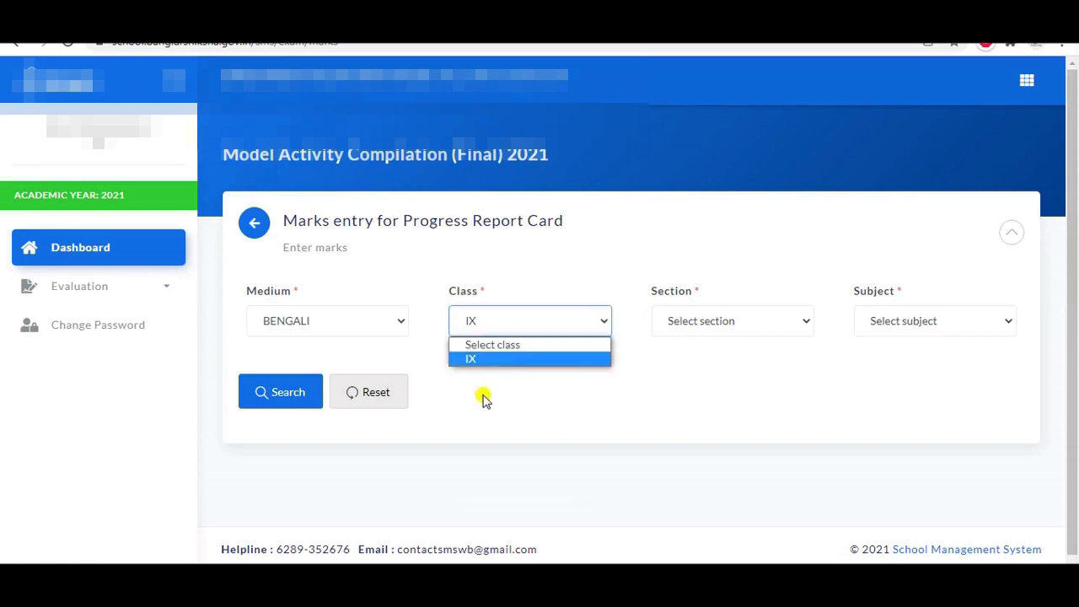
pyautogui.click(793, 329)
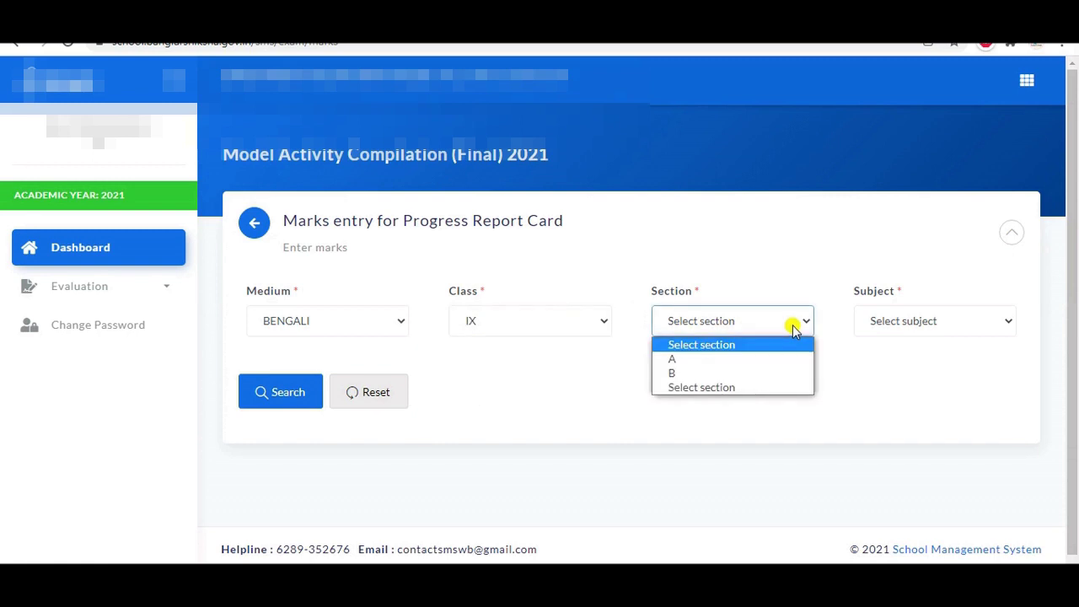
pyautogui.click(684, 361)
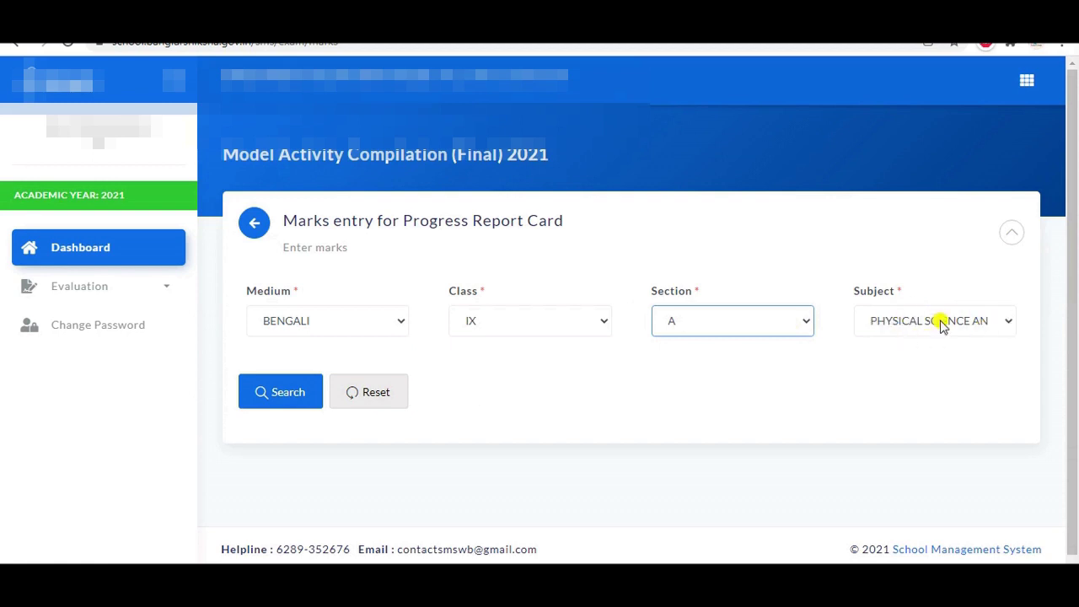
pyautogui.click(1008, 323)
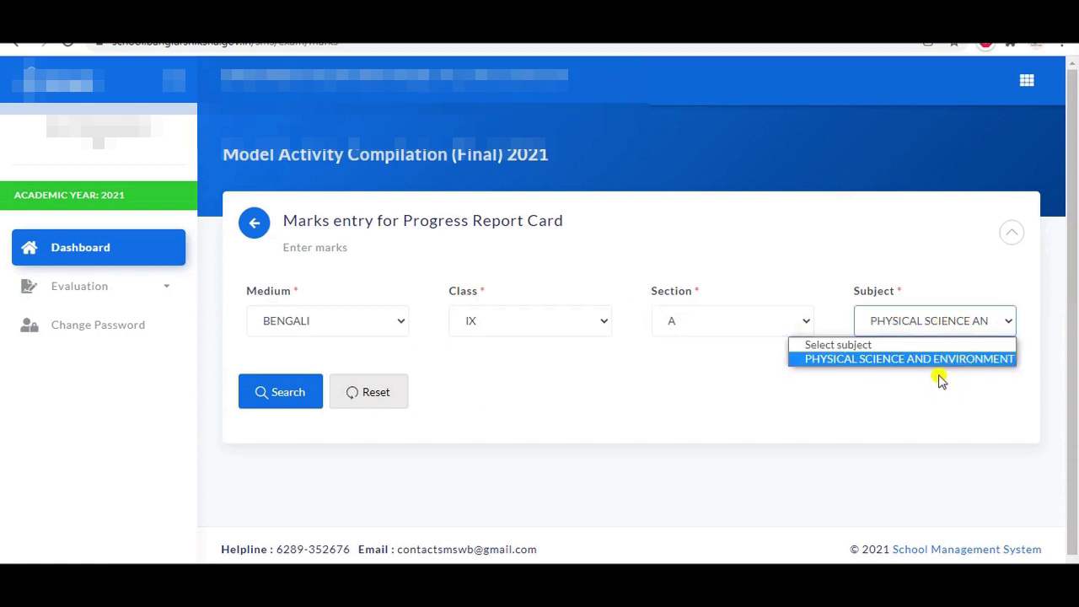
pyautogui.click(873, 407)
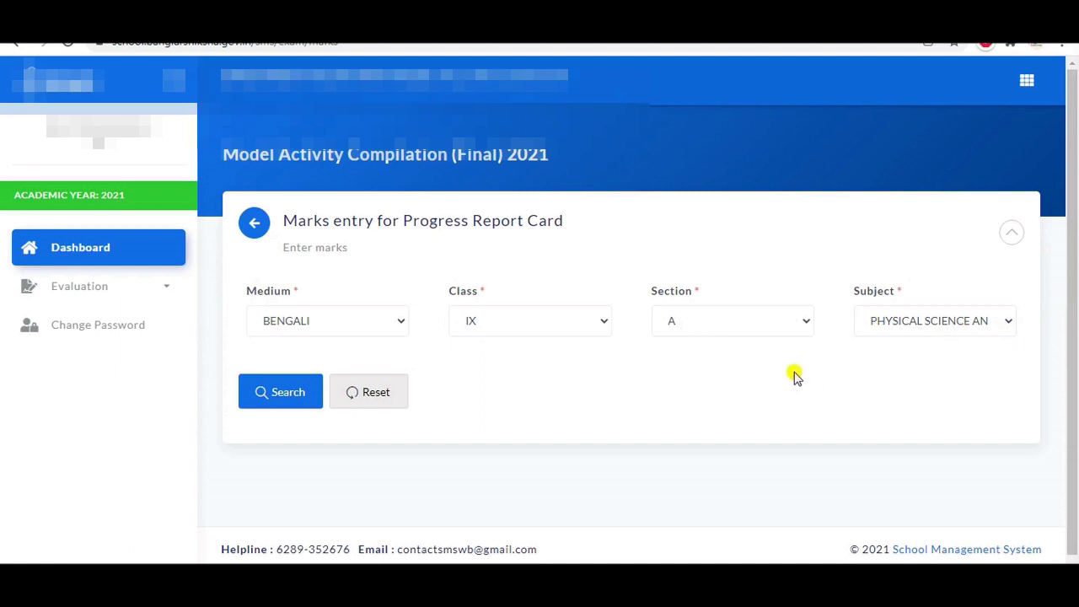
pyautogui.click(269, 395)
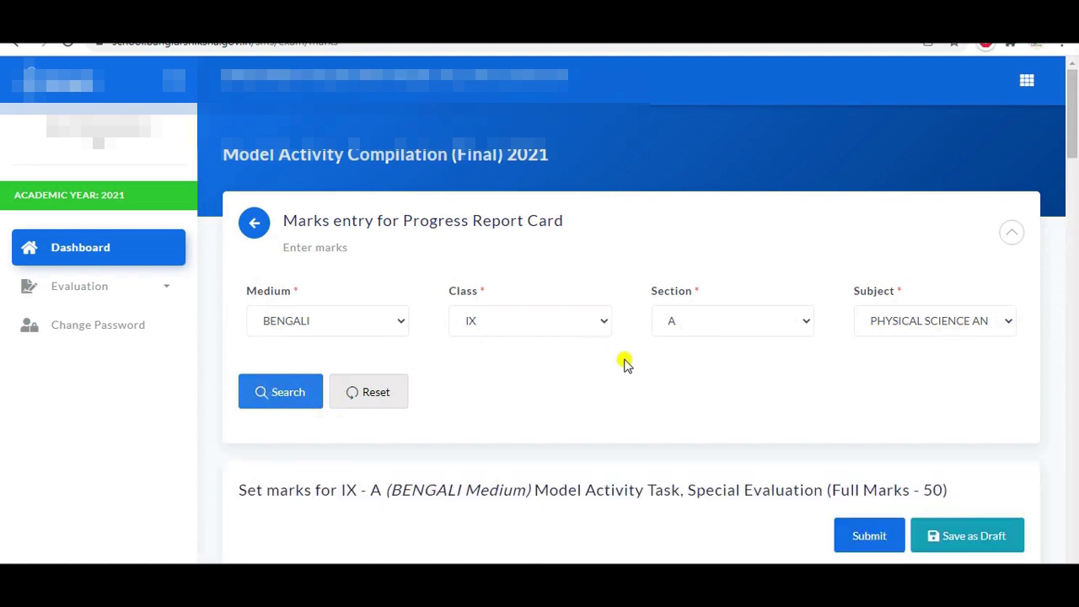
# - Enter marks 50, 50, 49 and 47 for the first four students and mark the fifth student absent
pyautogui.scroll(-2, 632, 362)
pyautogui.scroll(-2, 643, 321)
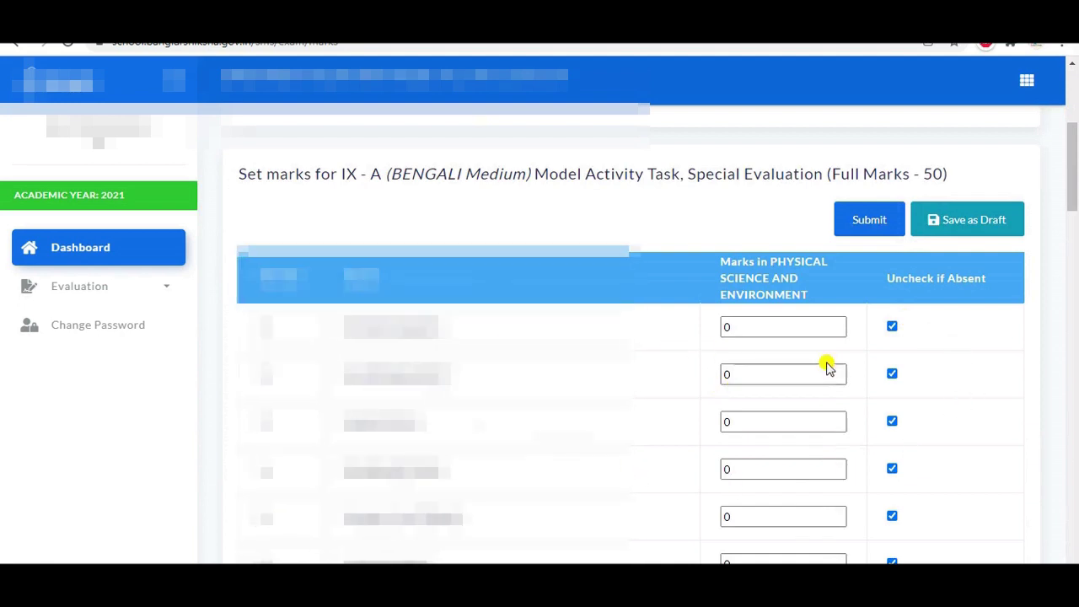
pyautogui.click(746, 325)
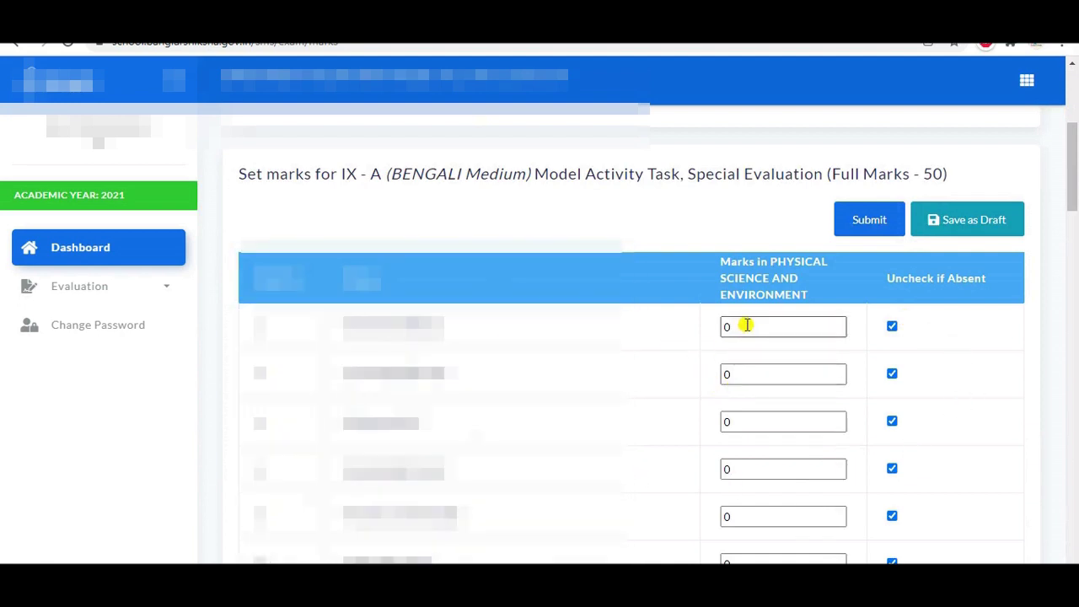
pyautogui.press('BackSpace')
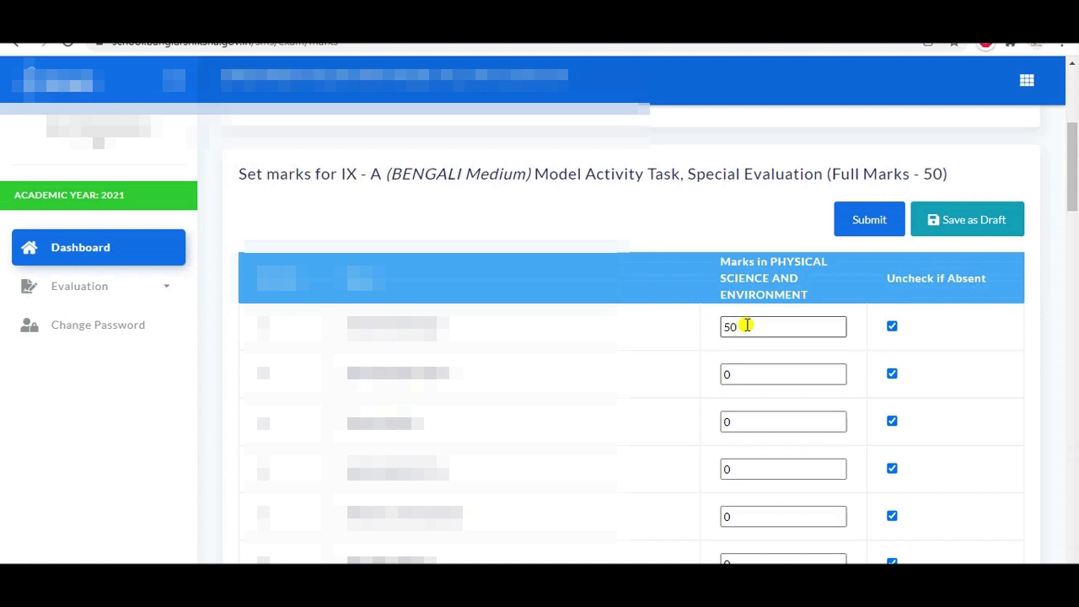
pyautogui.click(780, 378)
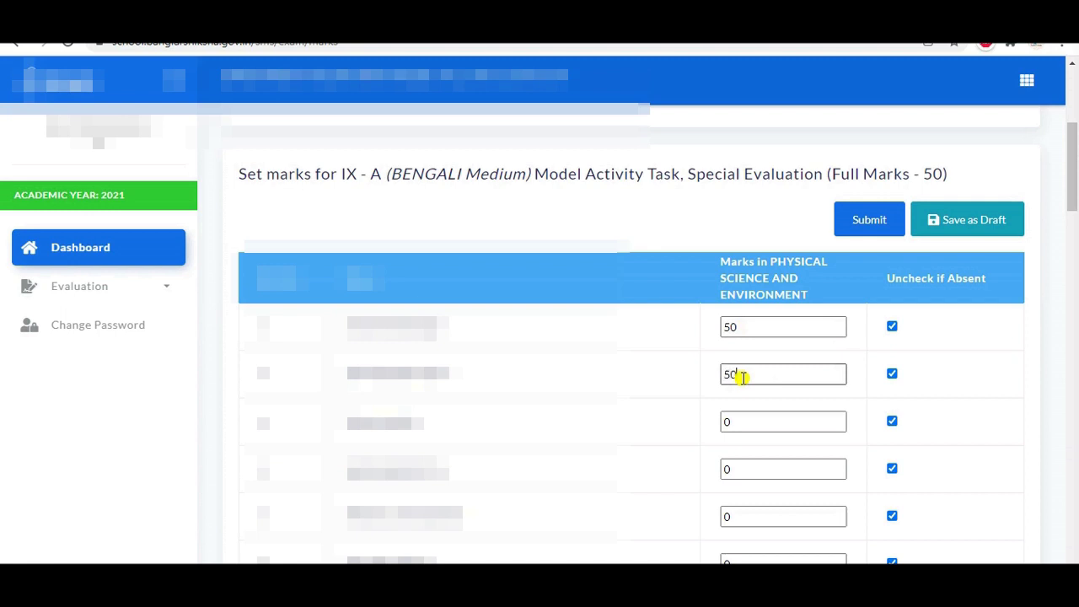
pyautogui.click(749, 421)
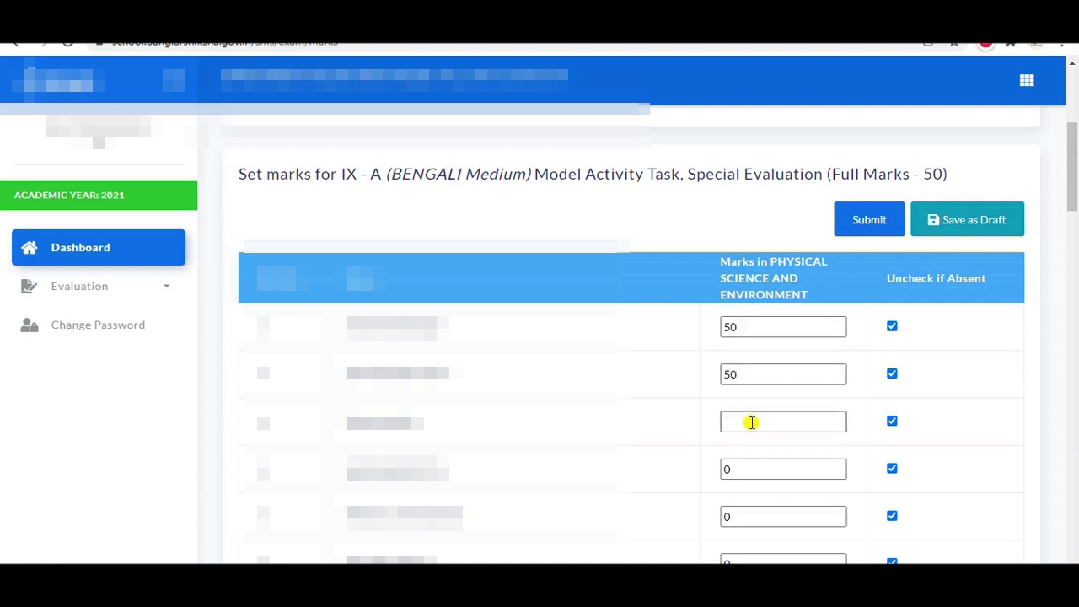
pyautogui.write('49')
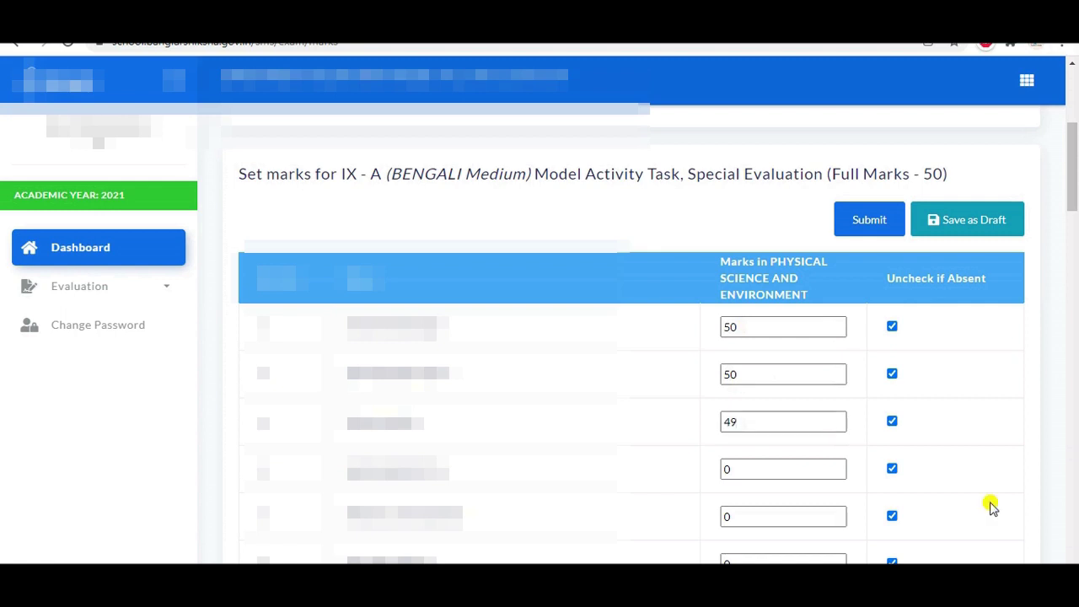
pyautogui.click(744, 470)
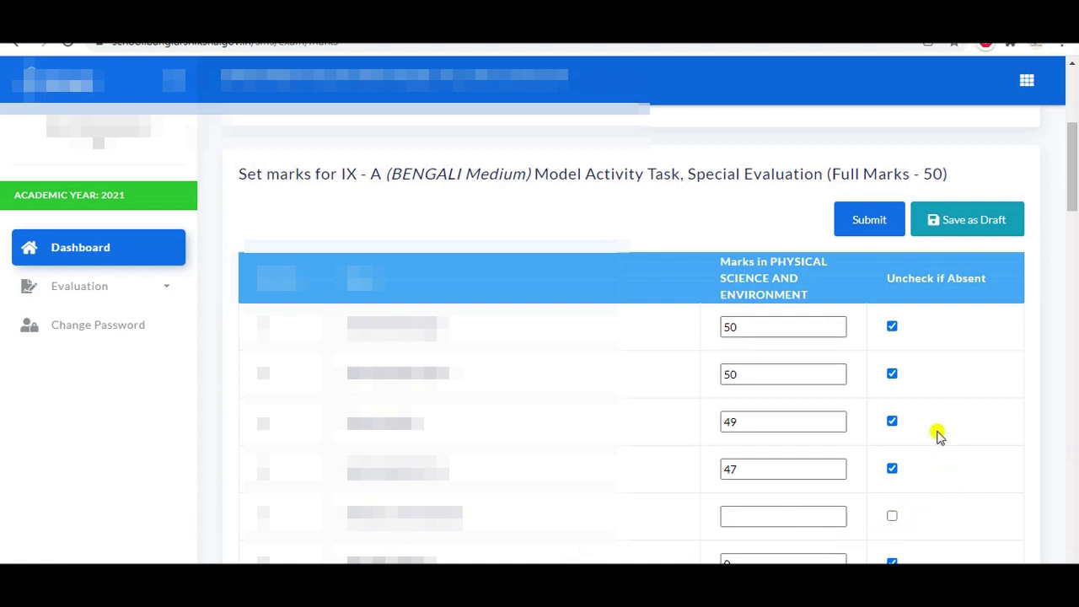
pyautogui.click(736, 463)
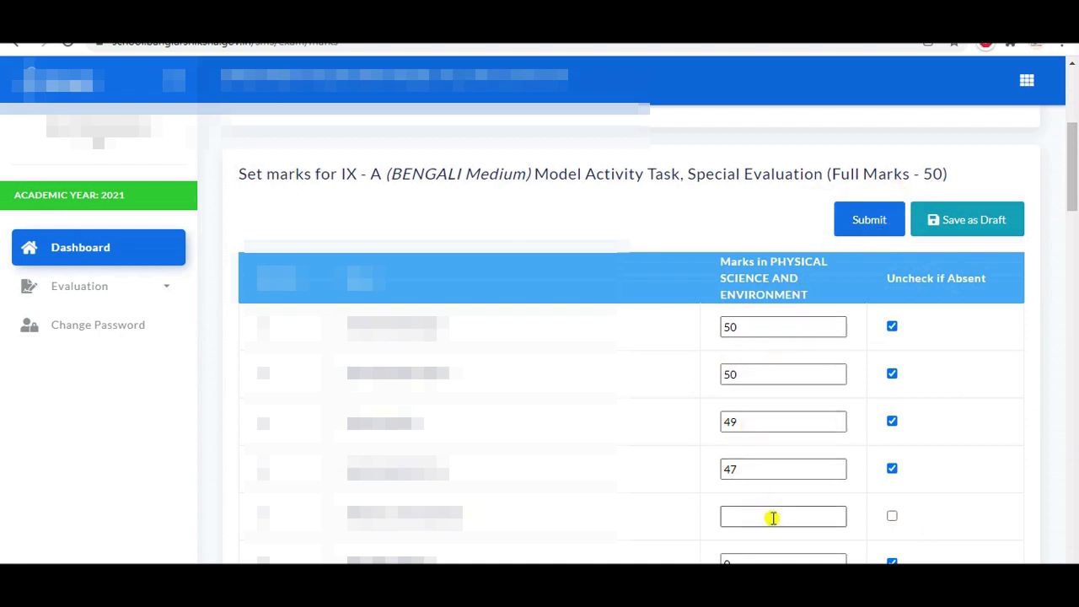
# - Save the class IX section A marks as a draft and dismiss the browser message
pyautogui.click(878, 240)
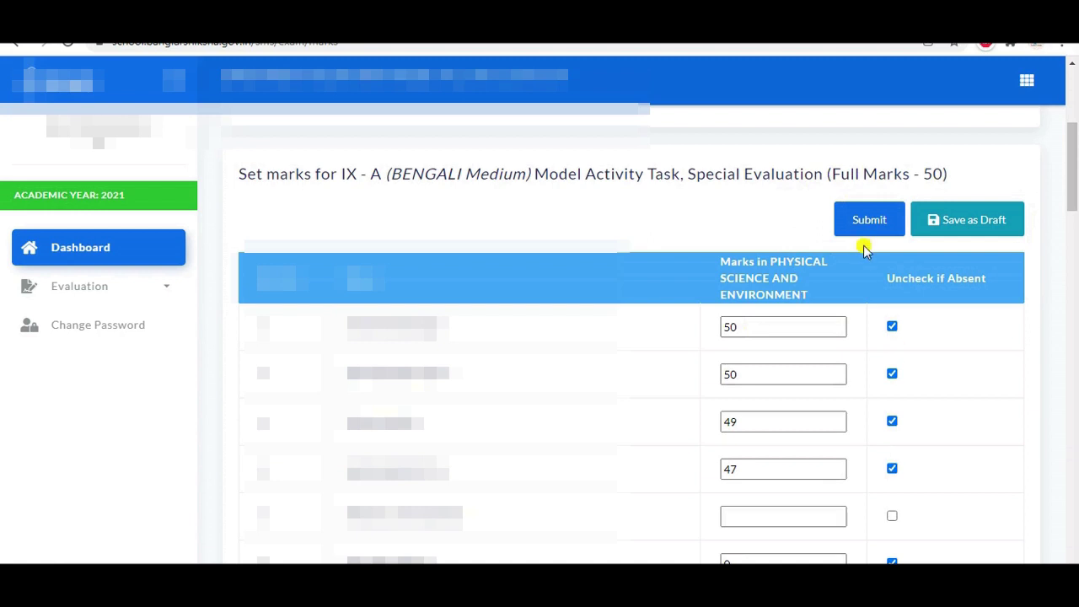
pyautogui.click(968, 223)
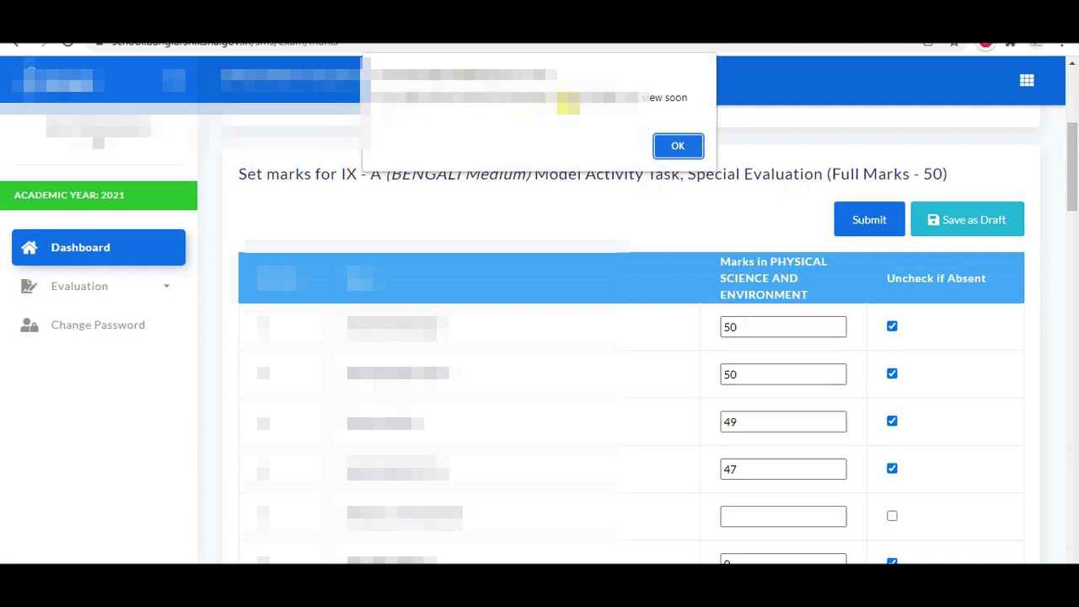
pyautogui.click(678, 149)
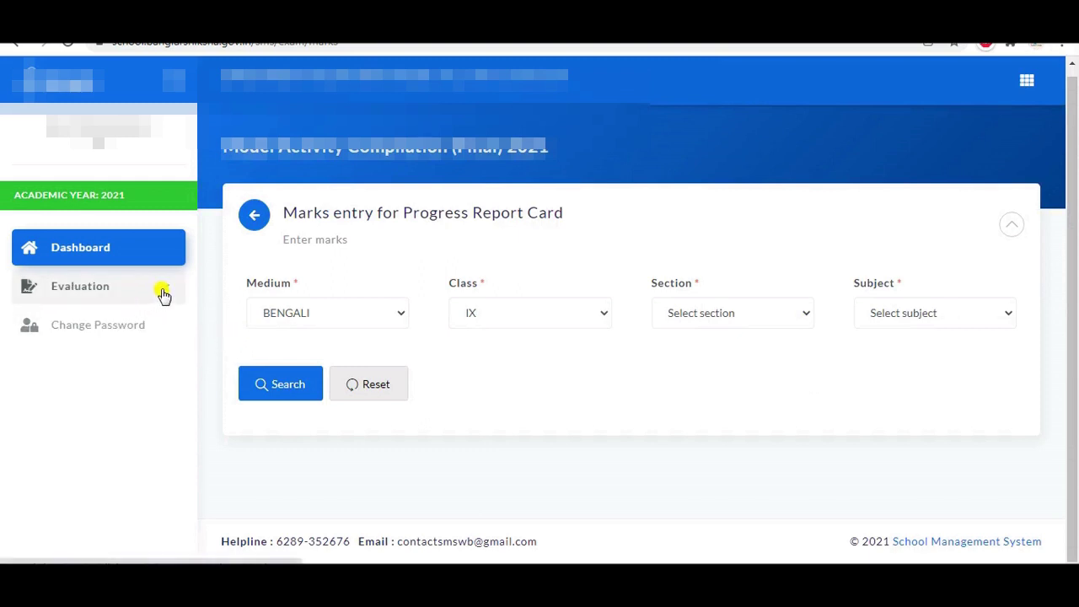
# - Reload the Physical Science and Environment list for class IX section A and check the saved marks
pyautogui.click(792, 316)
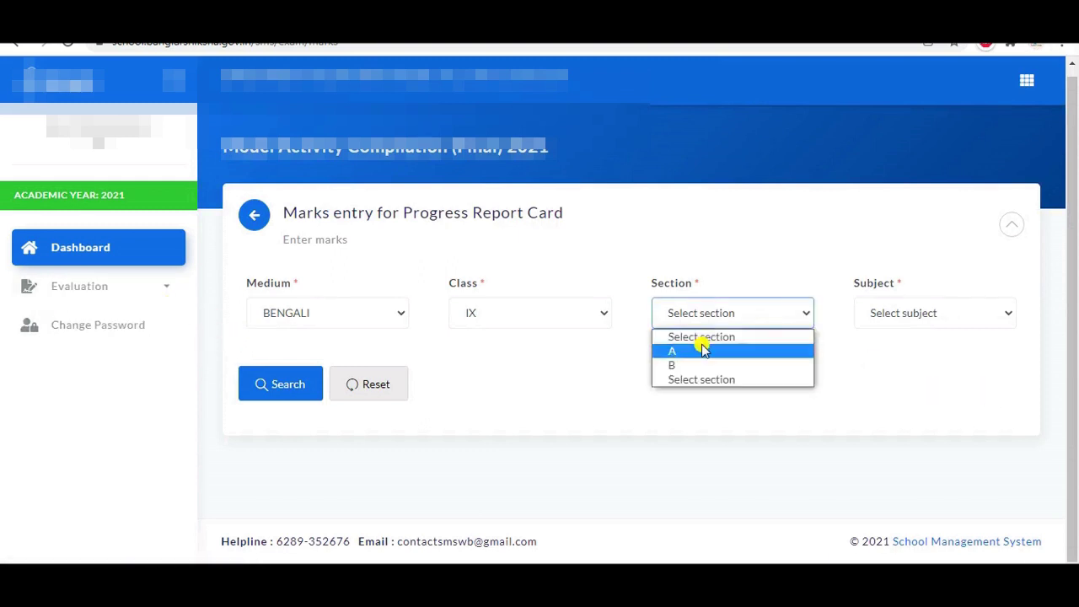
pyautogui.click(705, 351)
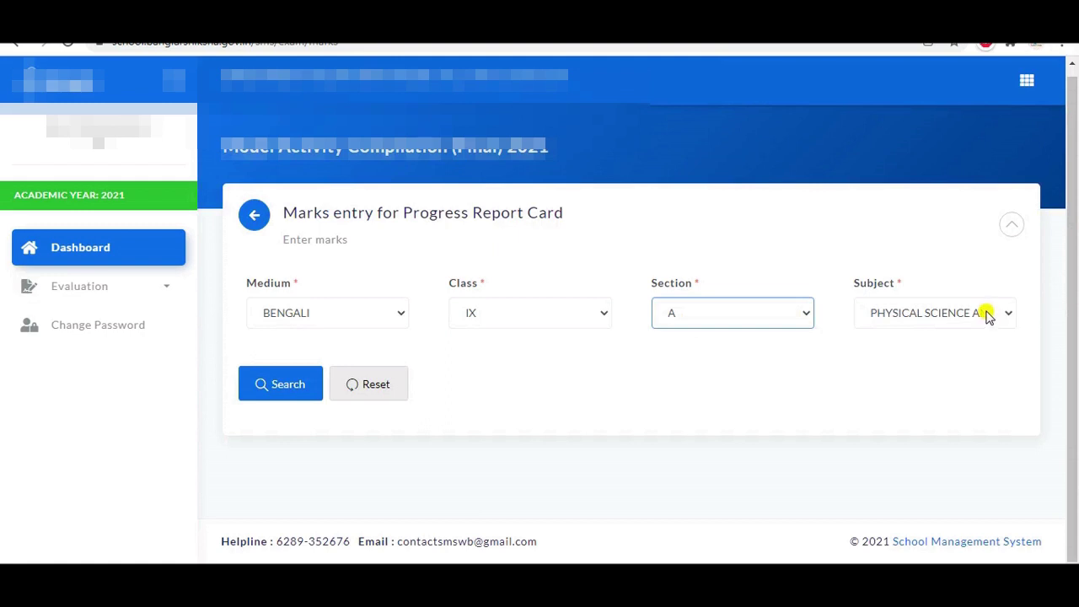
pyautogui.click(289, 384)
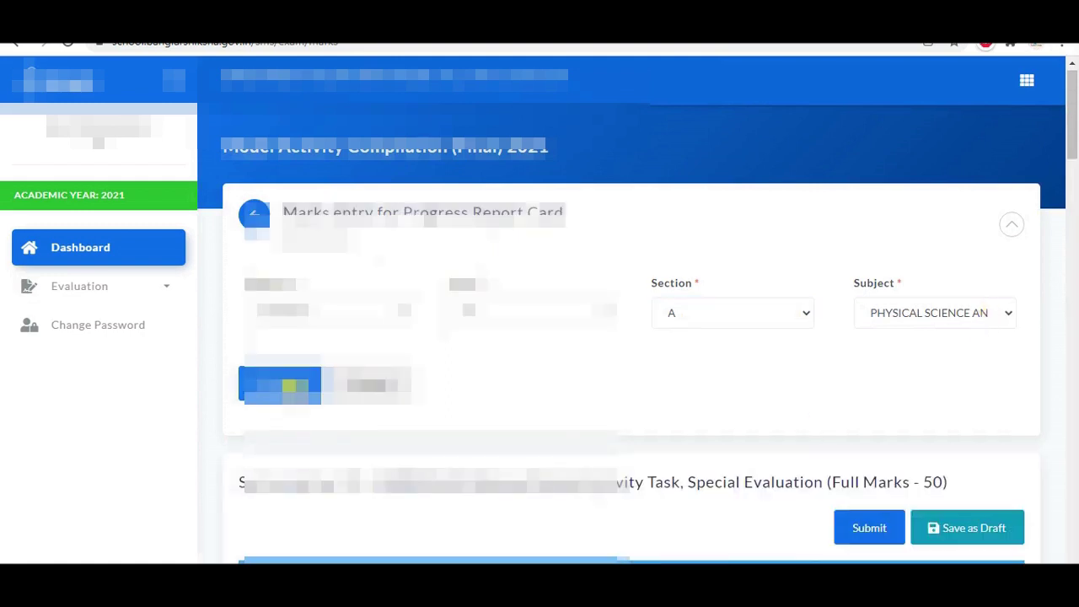
pyautogui.scroll(-3, 698, 312)
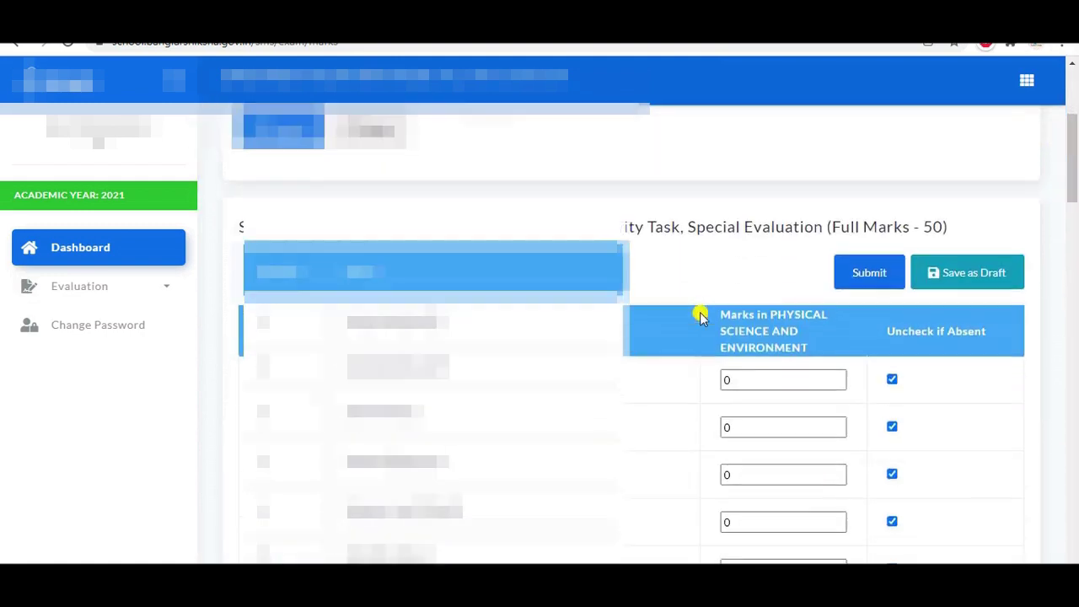
pyautogui.scroll(-2, 700, 313)
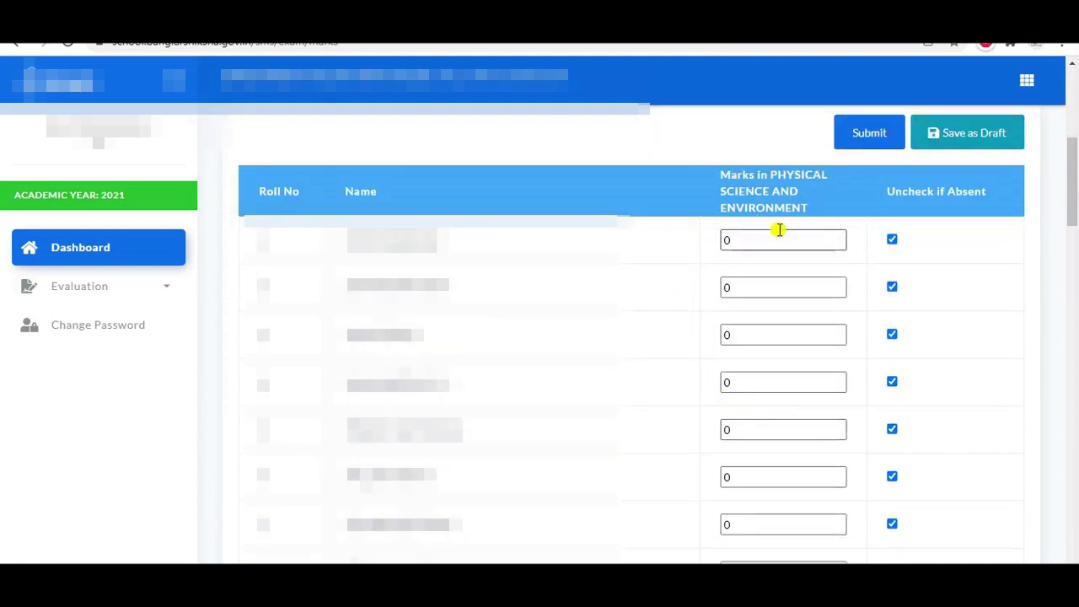
pyautogui.click(893, 382)
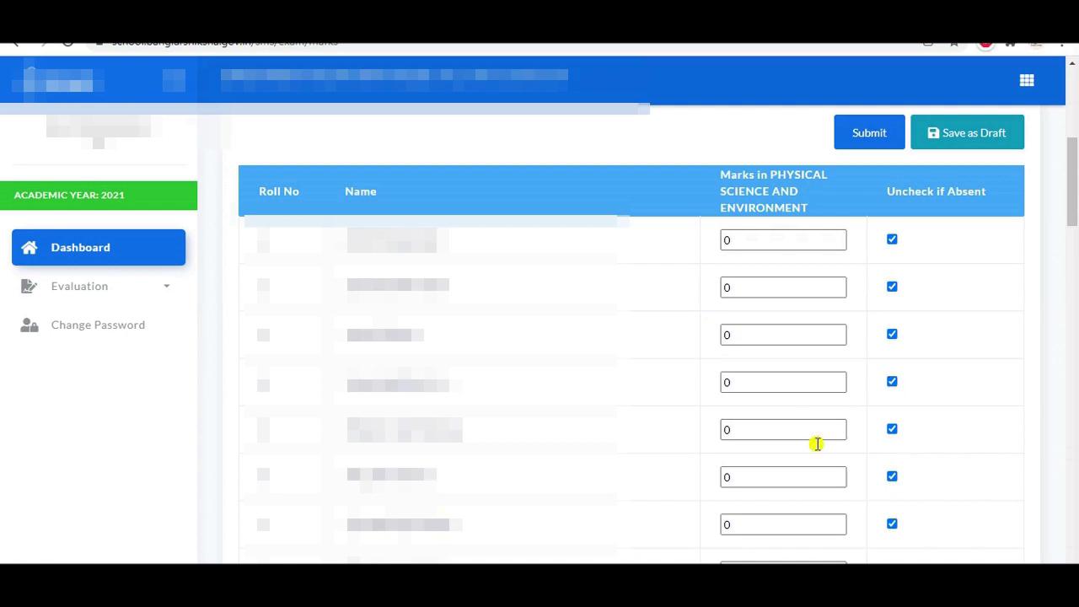
pyautogui.scroll(4, 650, 369)
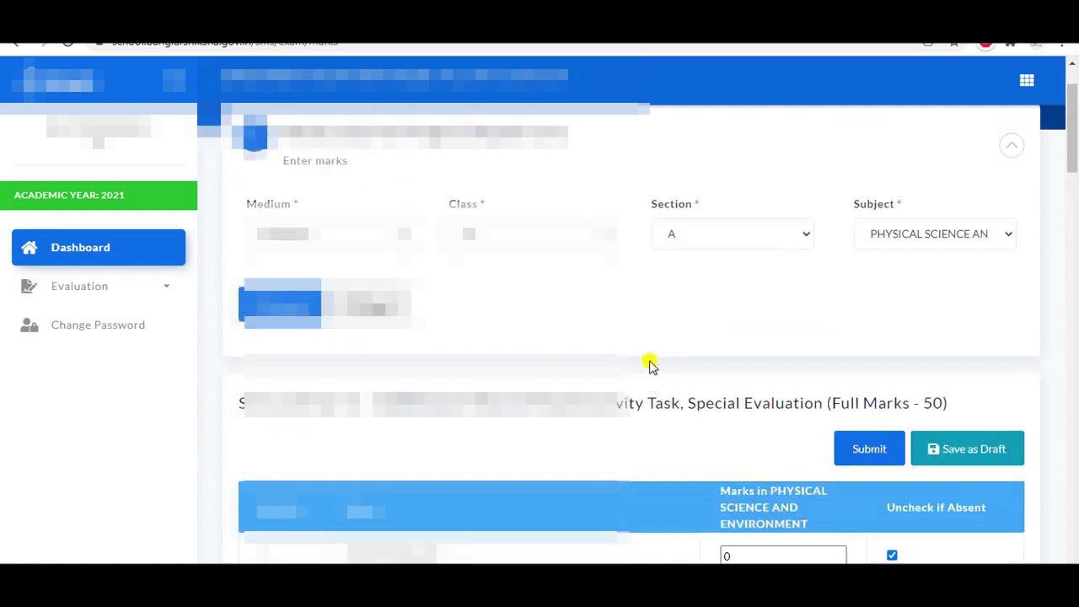
pyautogui.scroll(1, 650, 368)
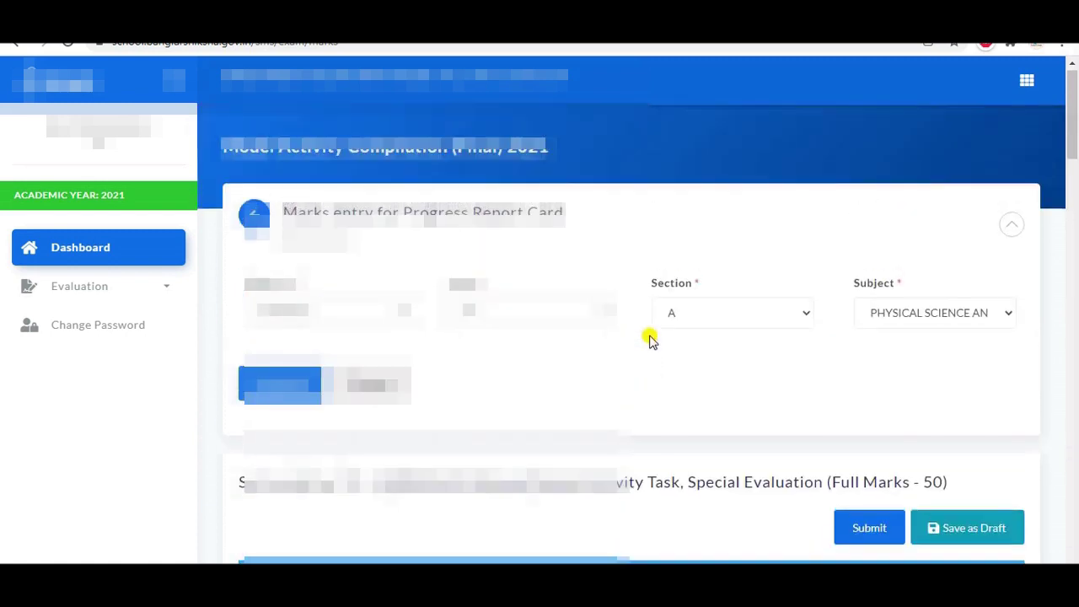
# - Log out and sign back in to the teacher account, declining the browser's offer to update the password
pyautogui.click(1027, 82)
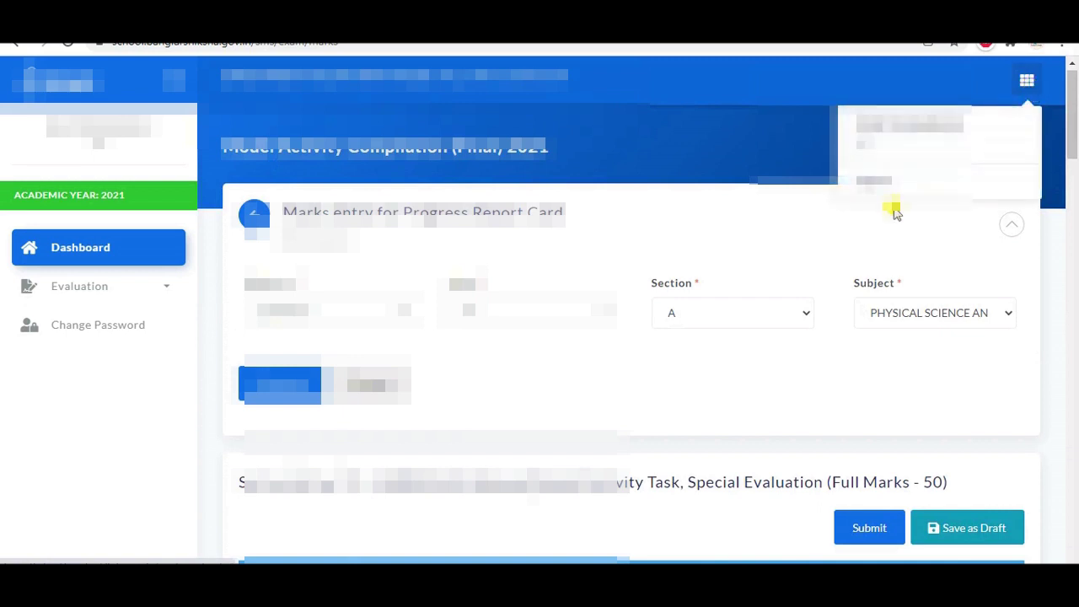
pyautogui.click(877, 189)
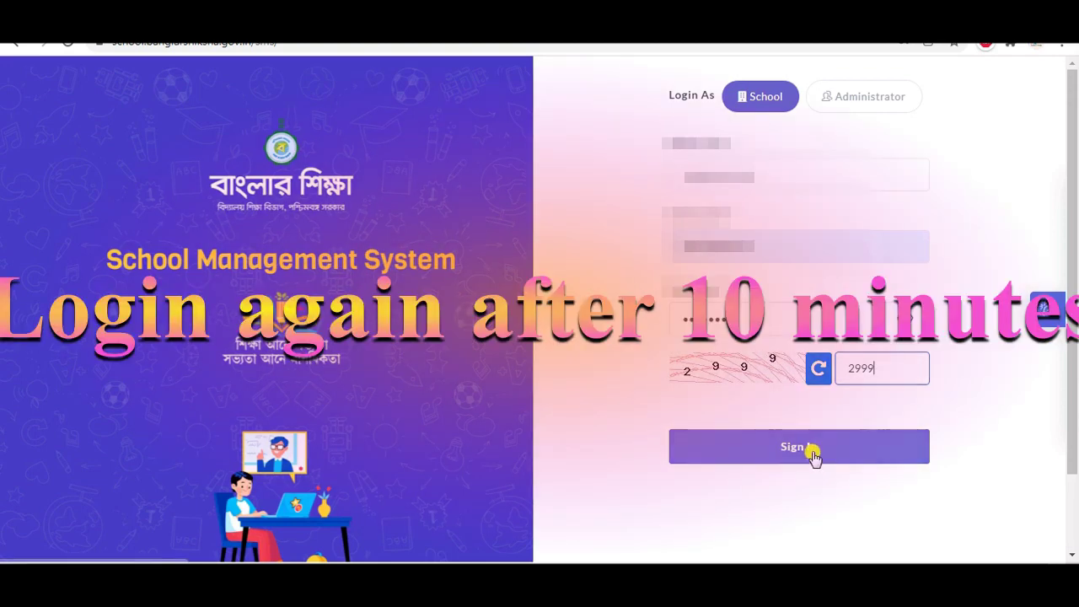
pyautogui.click(814, 456)
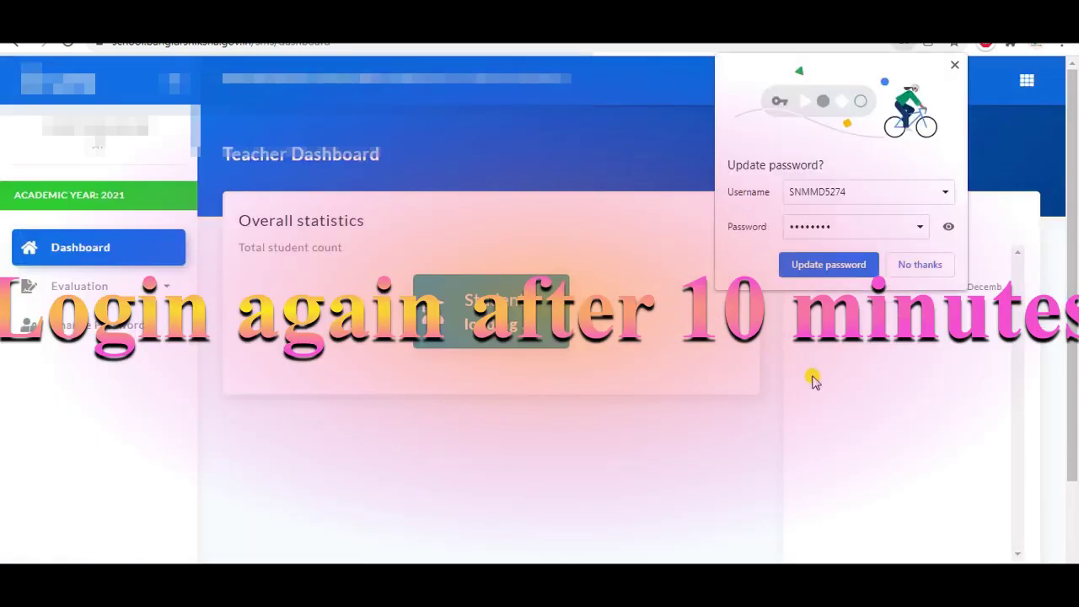
pyautogui.click(917, 268)
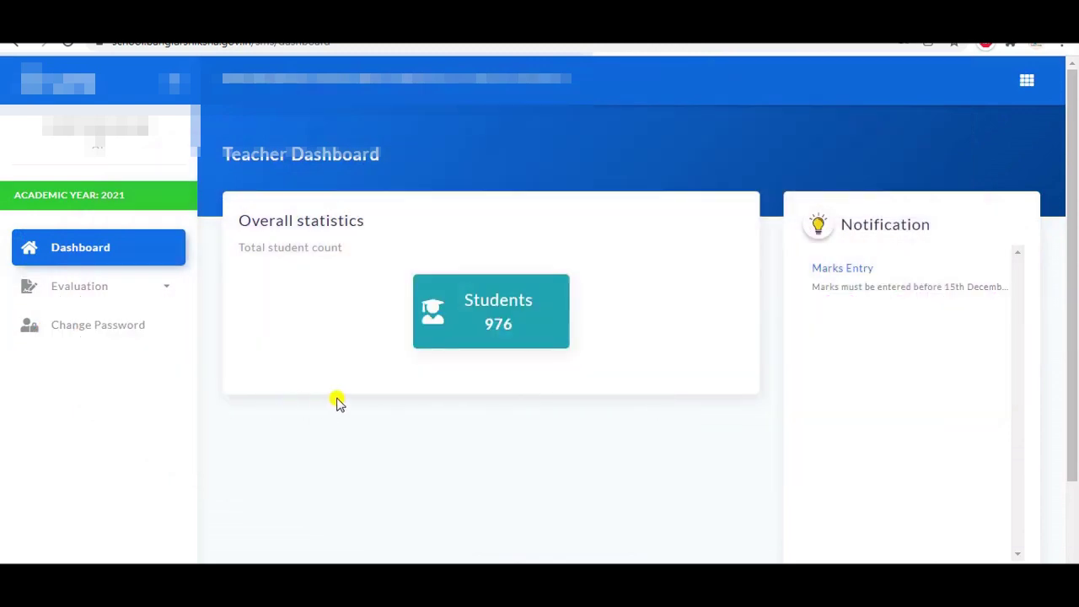
# - Load the marks entry list for Bengali medium class IX section A, Physical Science and Environment, and check the saved marks
pyautogui.click(140, 289)
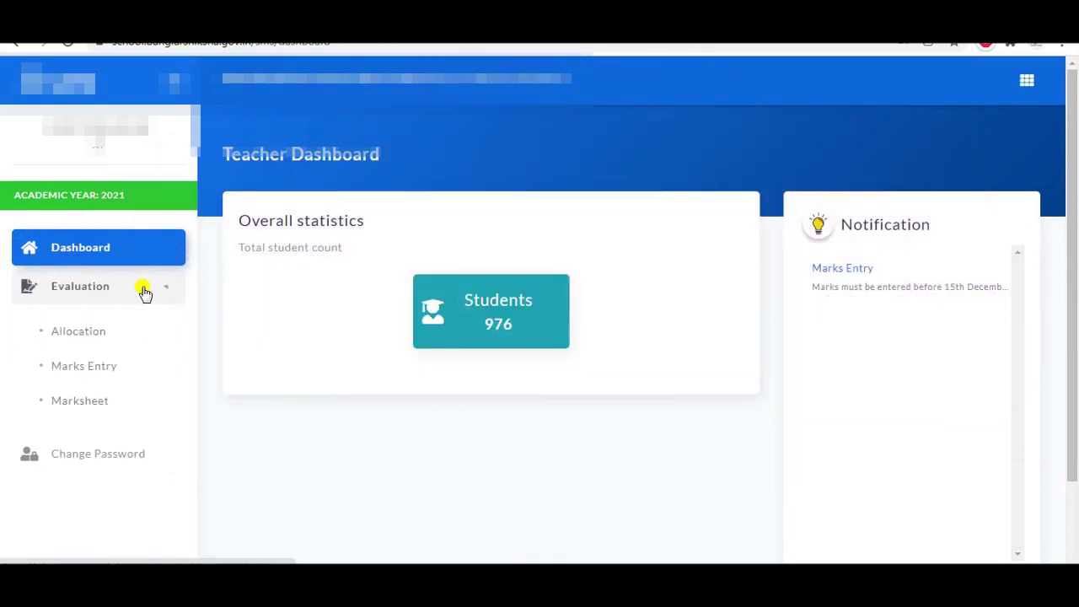
pyautogui.click(95, 374)
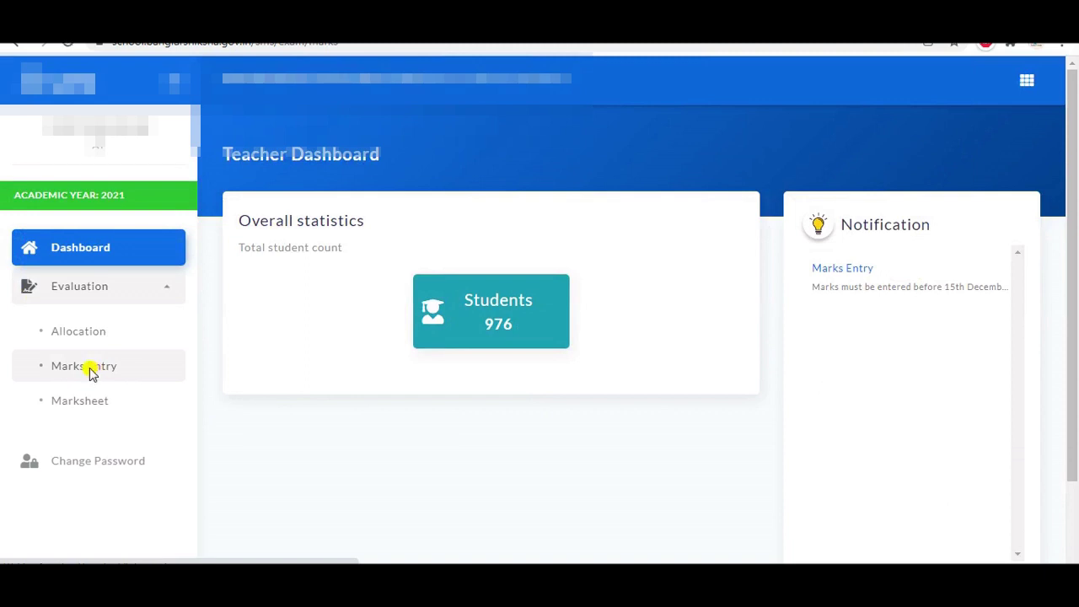
pyautogui.click(579, 325)
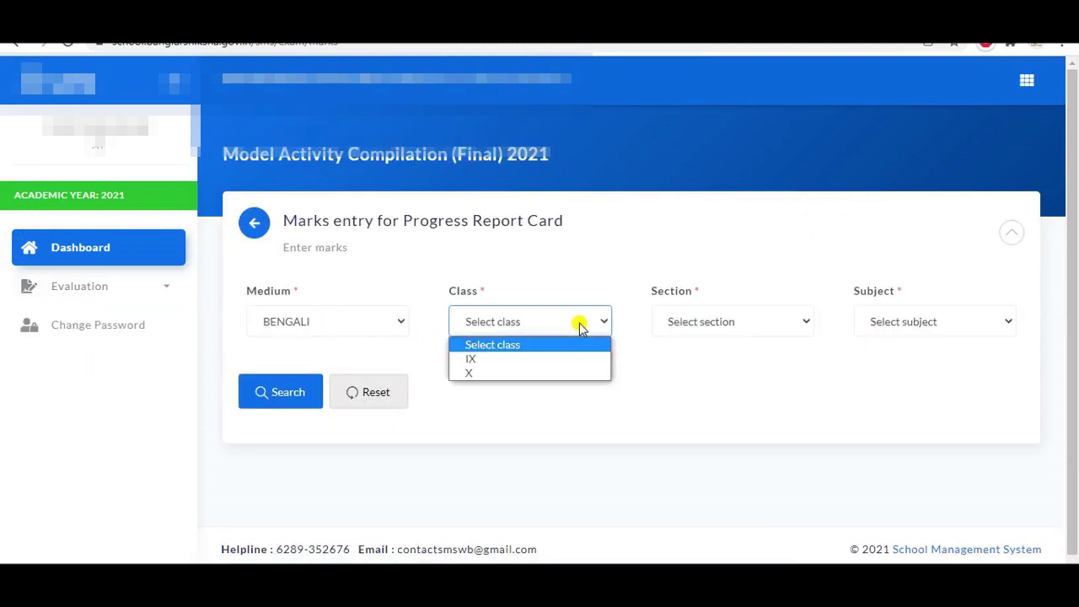
pyautogui.click(537, 361)
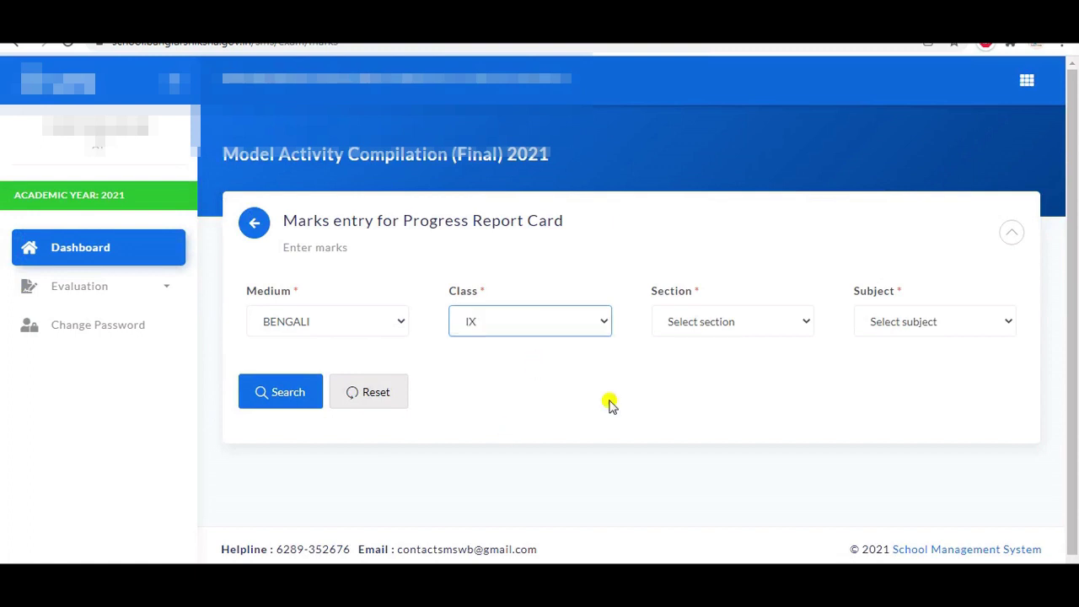
pyautogui.click(802, 324)
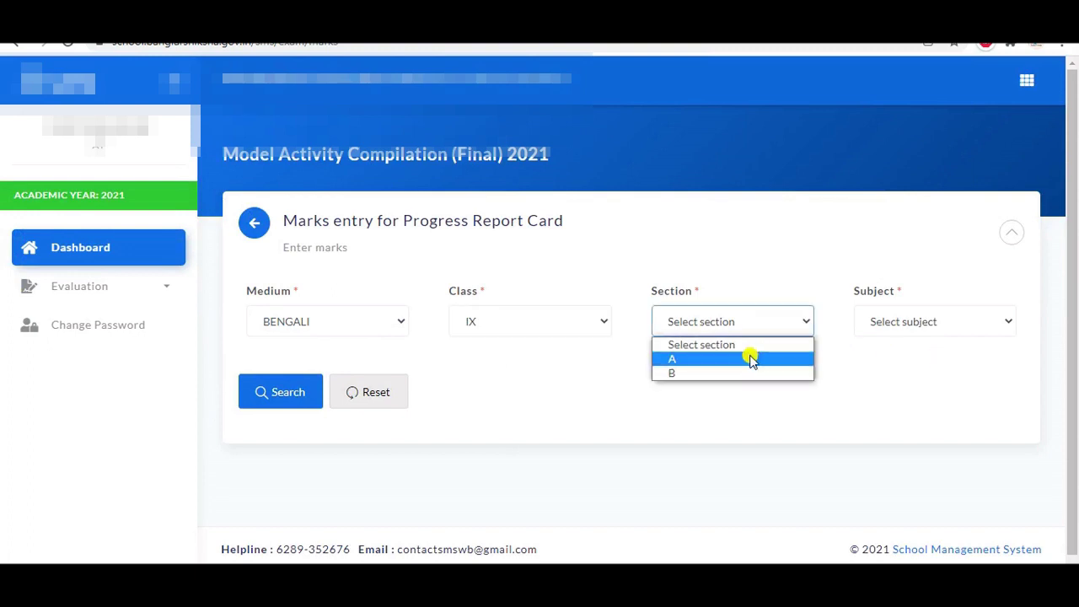
pyautogui.click(750, 356)
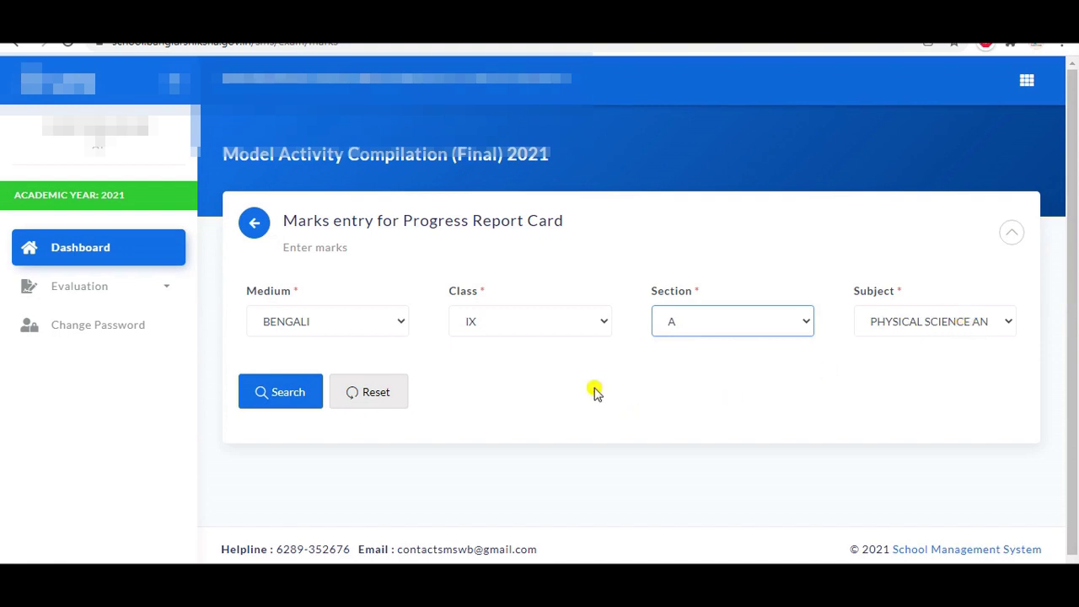
pyautogui.click(272, 399)
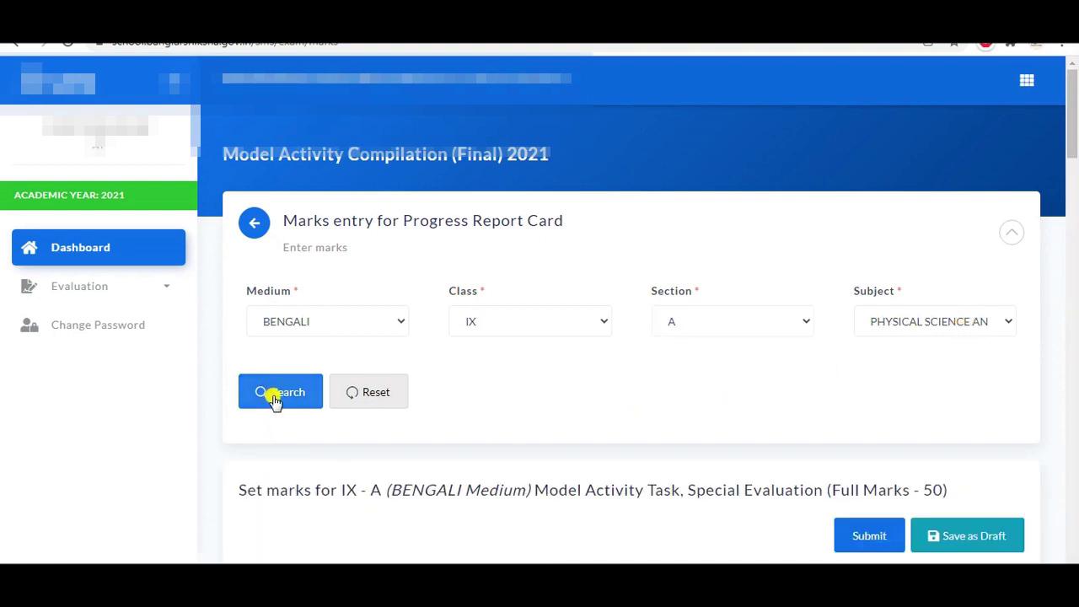
pyautogui.scroll(-3, 769, 386)
pyautogui.scroll(-1, 763, 390)
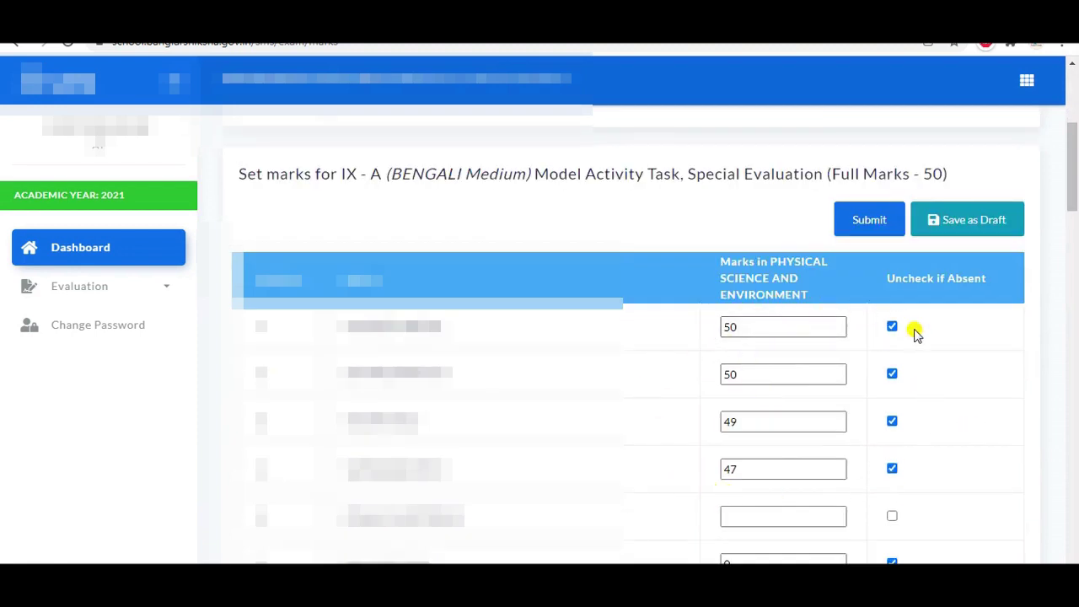
# - Enter 48 marks for the sixth student, save the class IX section A marks as a draft and dismiss the browser message
pyautogui.scroll(-1, 970, 397)
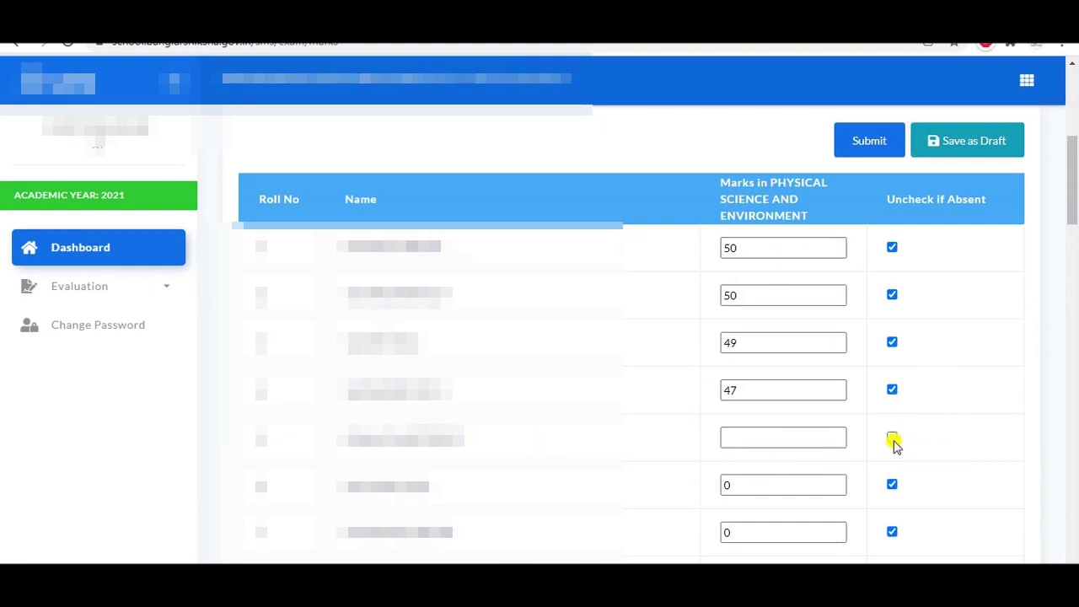
pyautogui.click(748, 485)
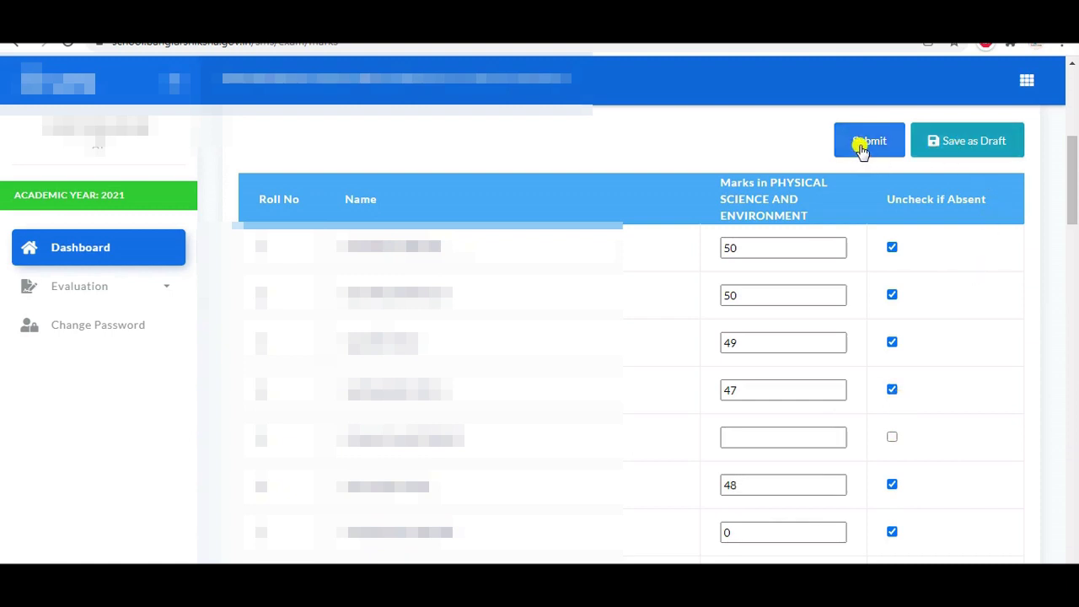
pyautogui.click(959, 145)
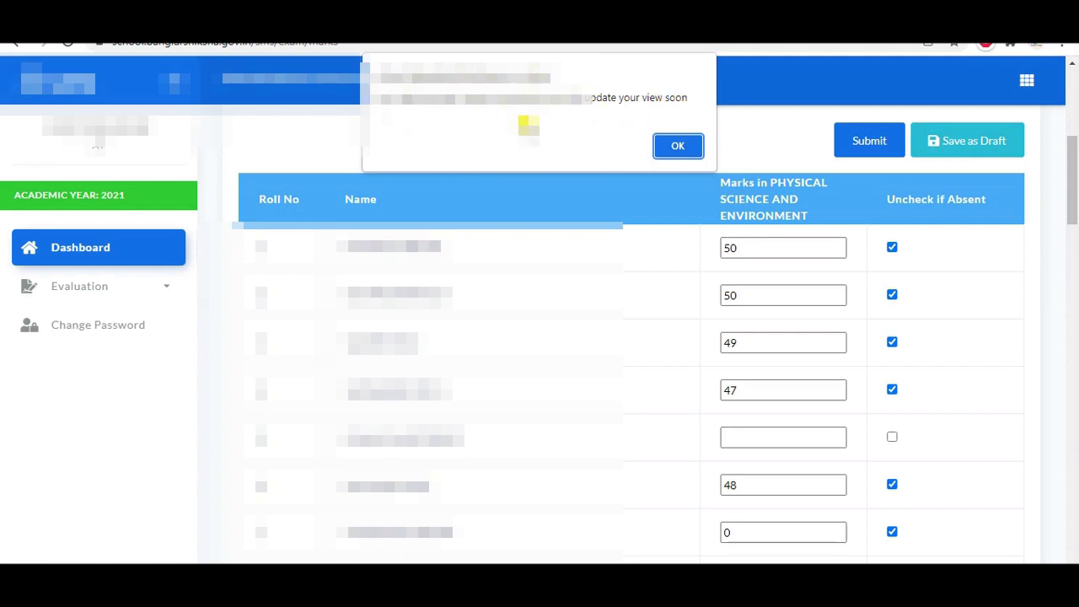
pyautogui.click(676, 150)
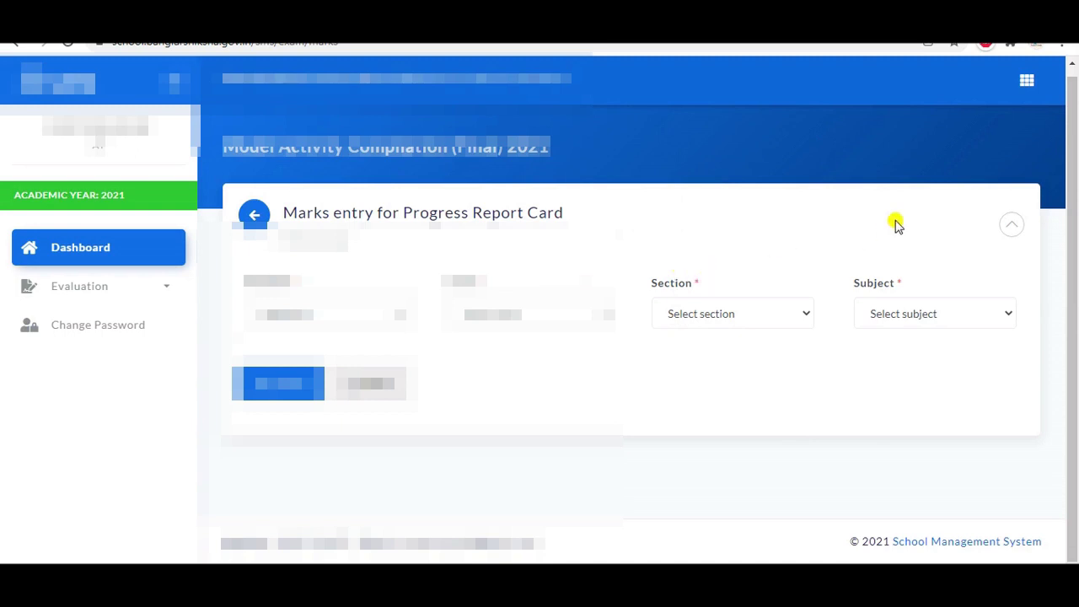
# - Log out of the teacher account
pyautogui.click(1028, 85)
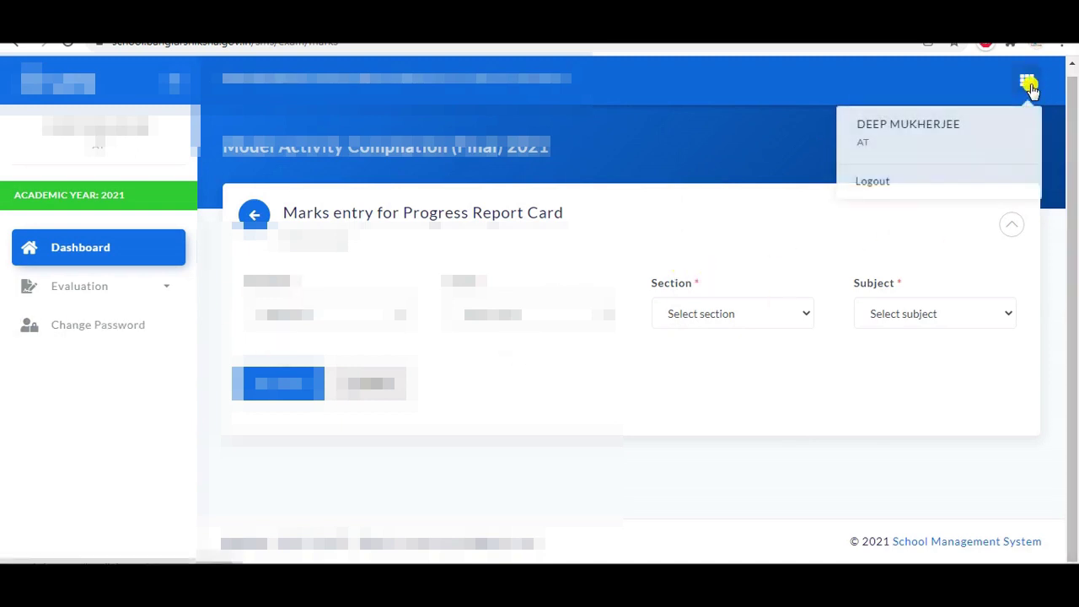
pyautogui.click(868, 182)
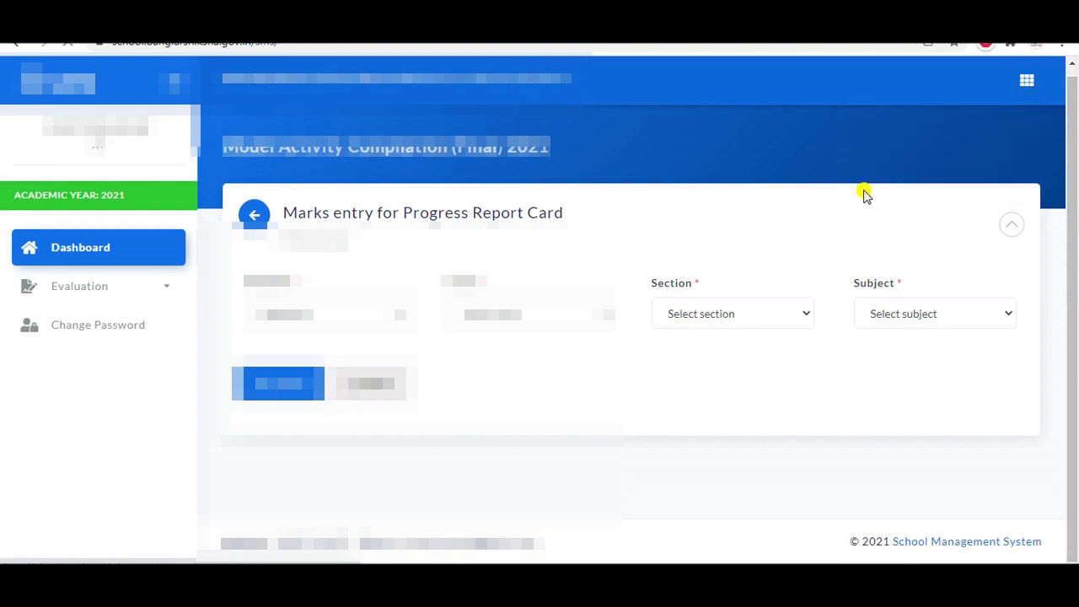